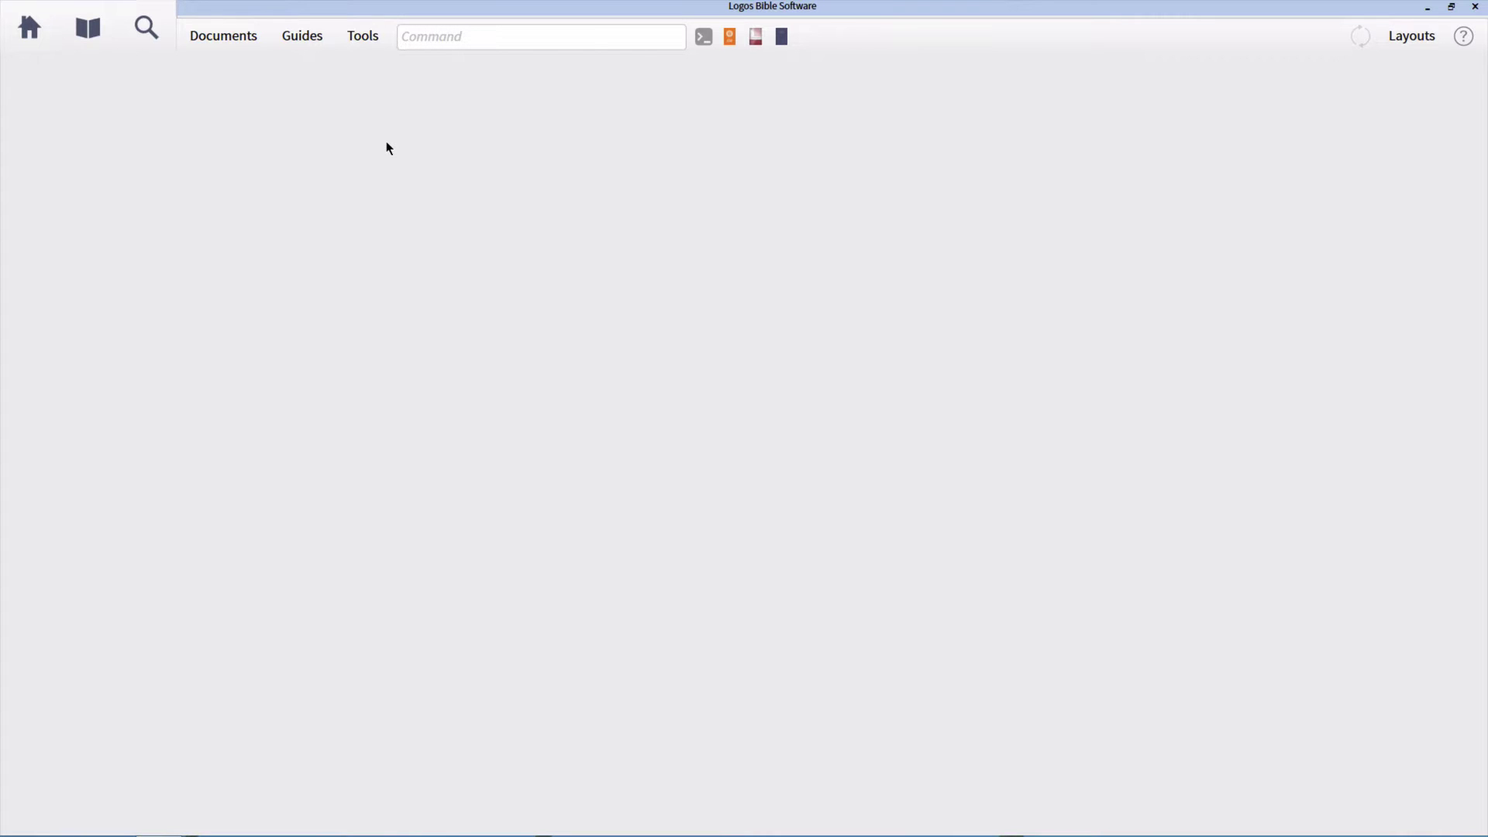
- Open the English Standard Version with the esv command
click(463, 39)
text(esv)
key(Return)
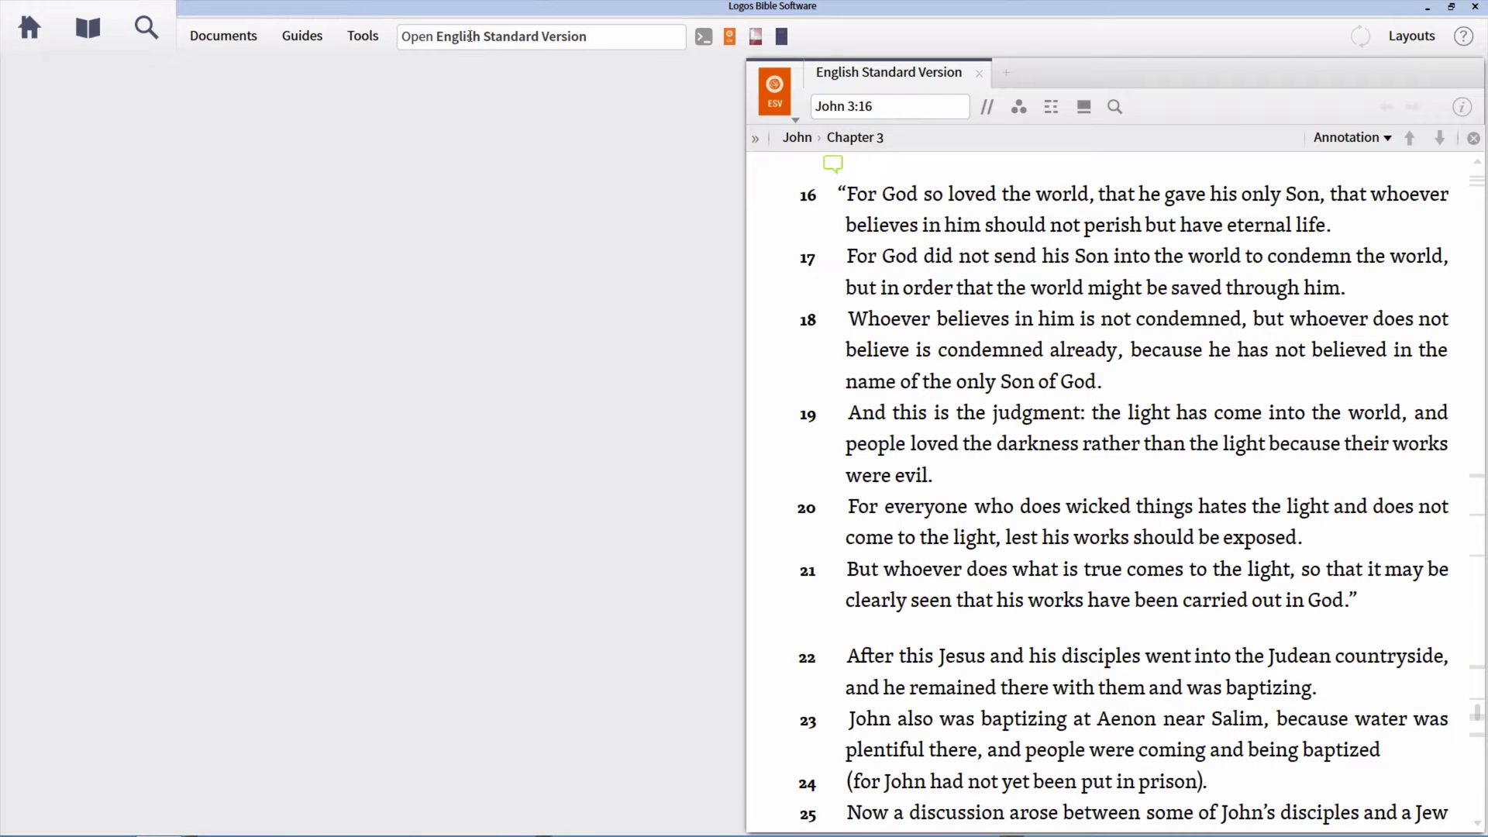
- Navigate the ESV to Luke 22:31 through its reference box
click(880, 108)
text(lk)
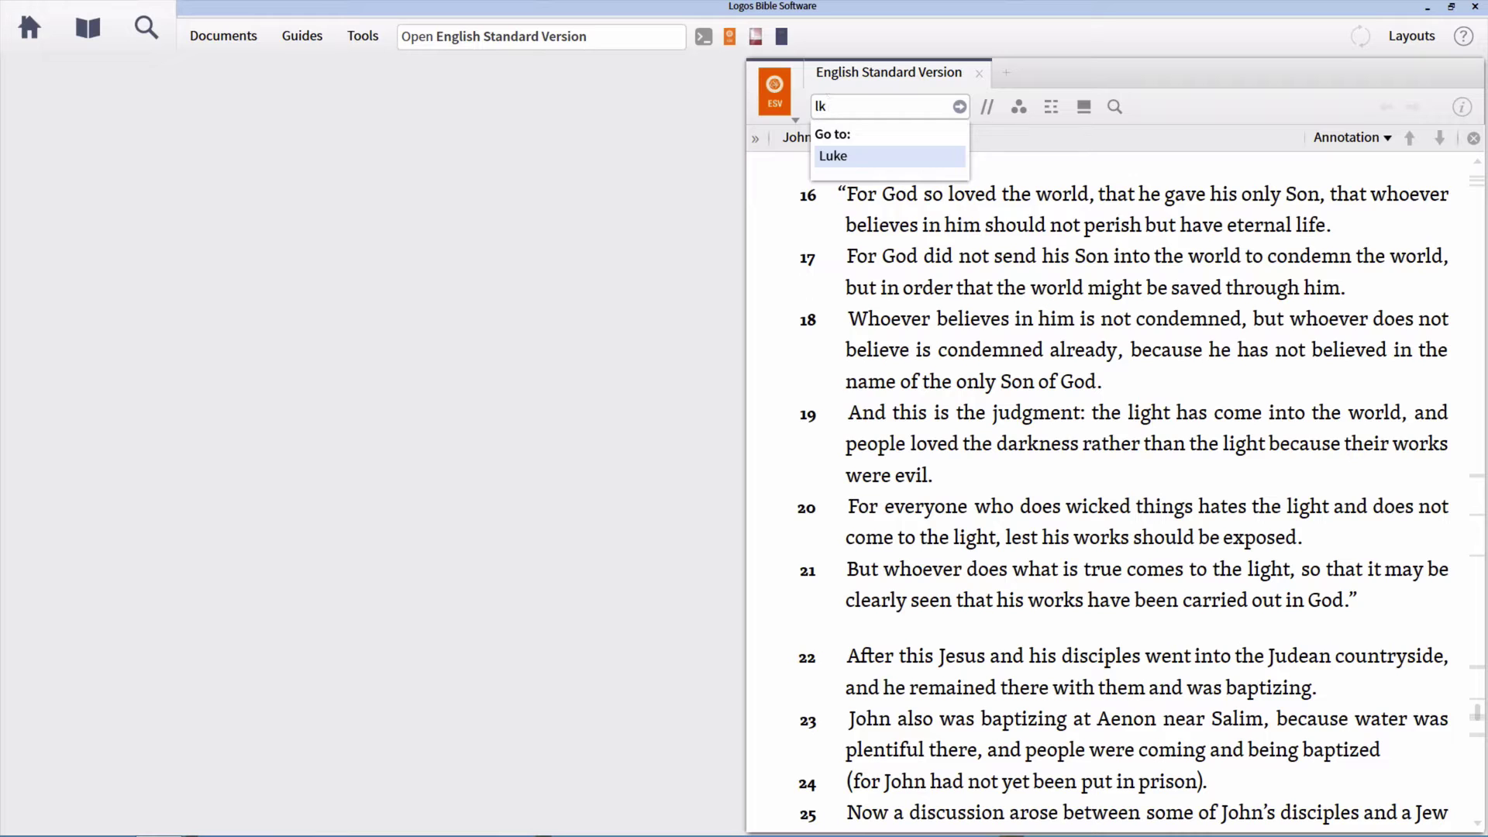
text( 22:31)
key(Return)
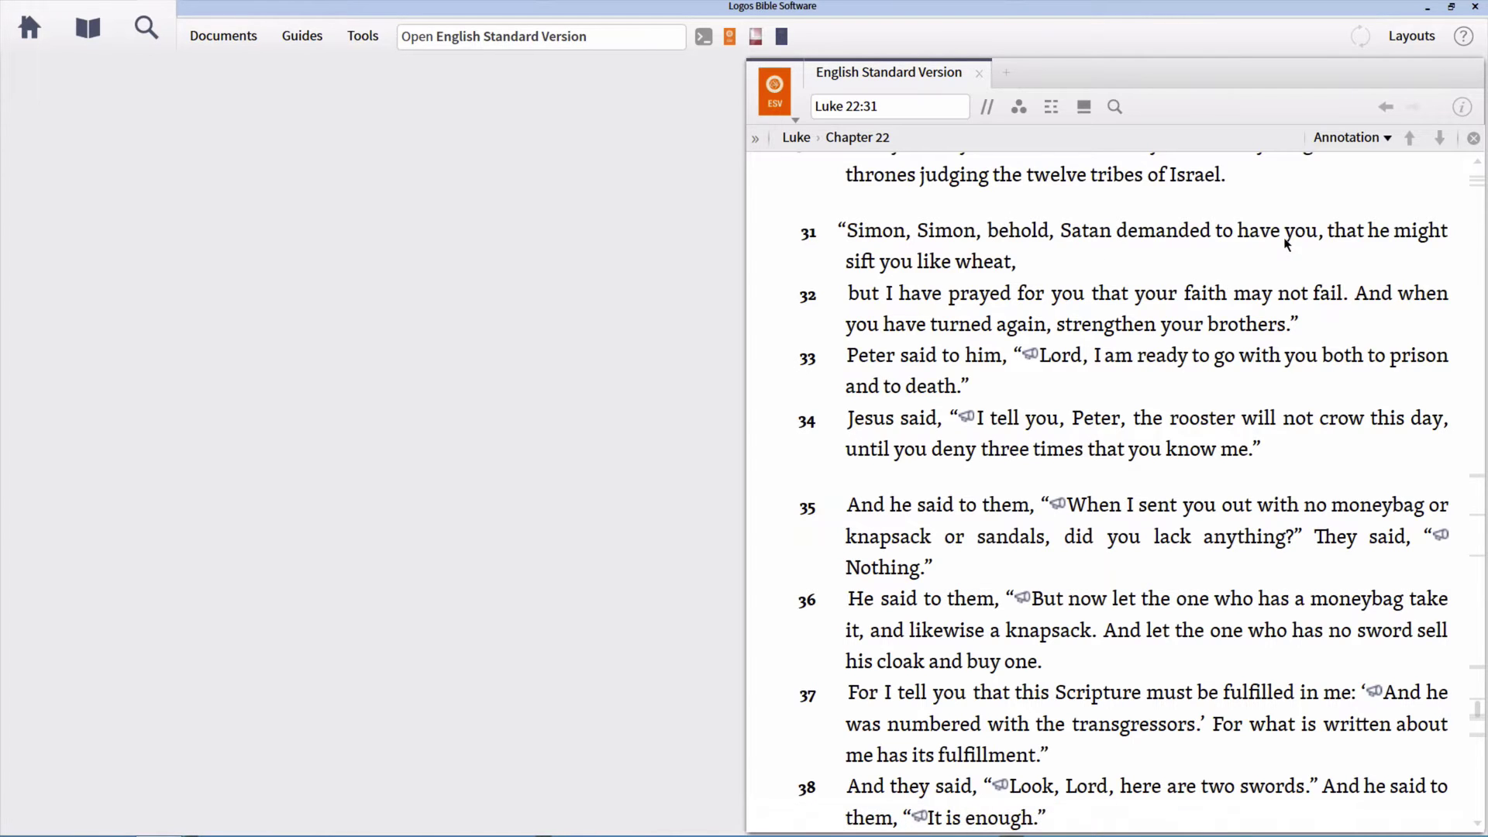
drag(1287, 236, 1315, 237)
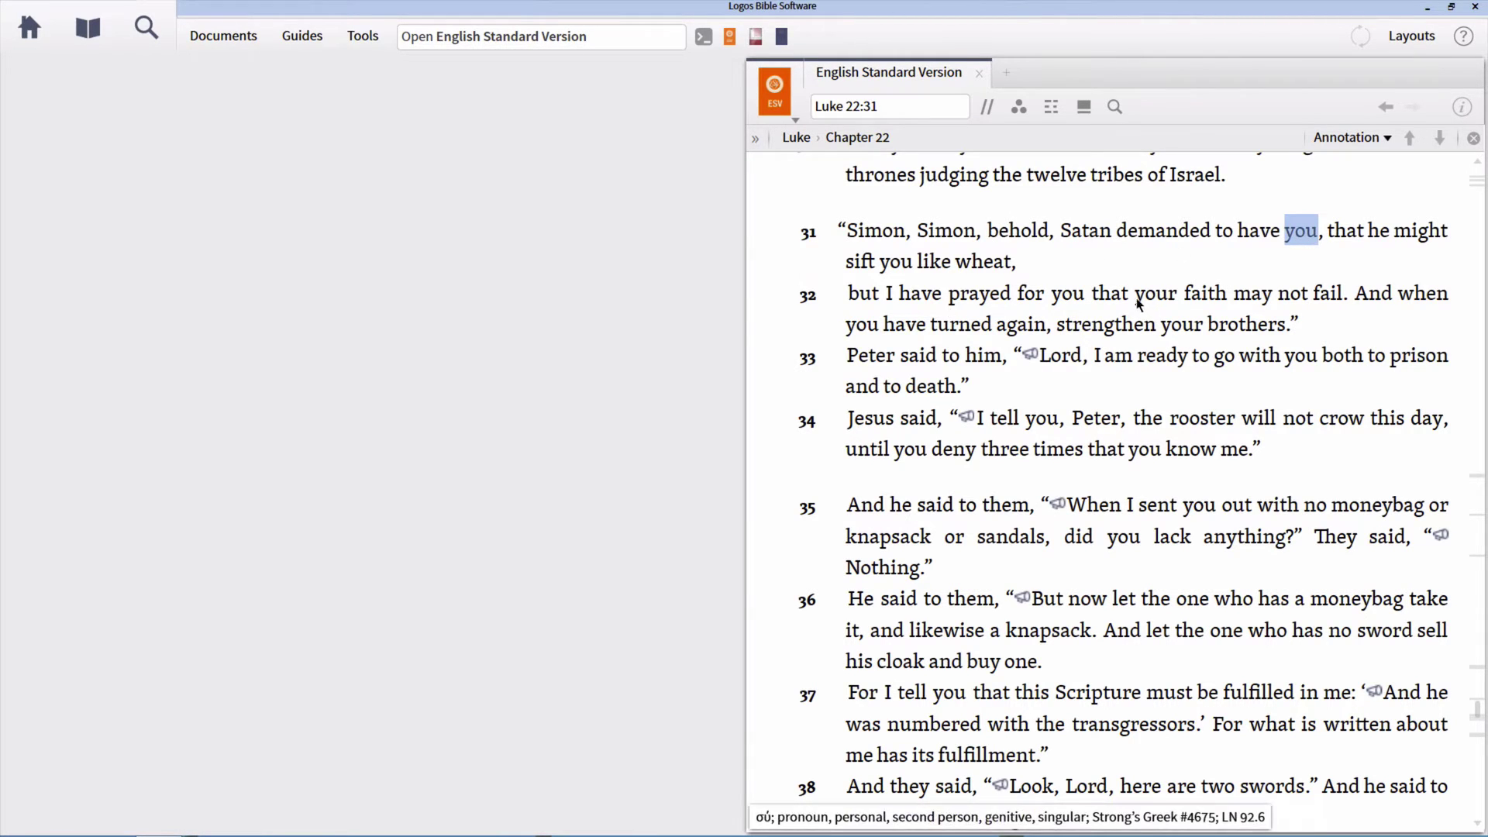
drag(1136, 303, 1176, 303)
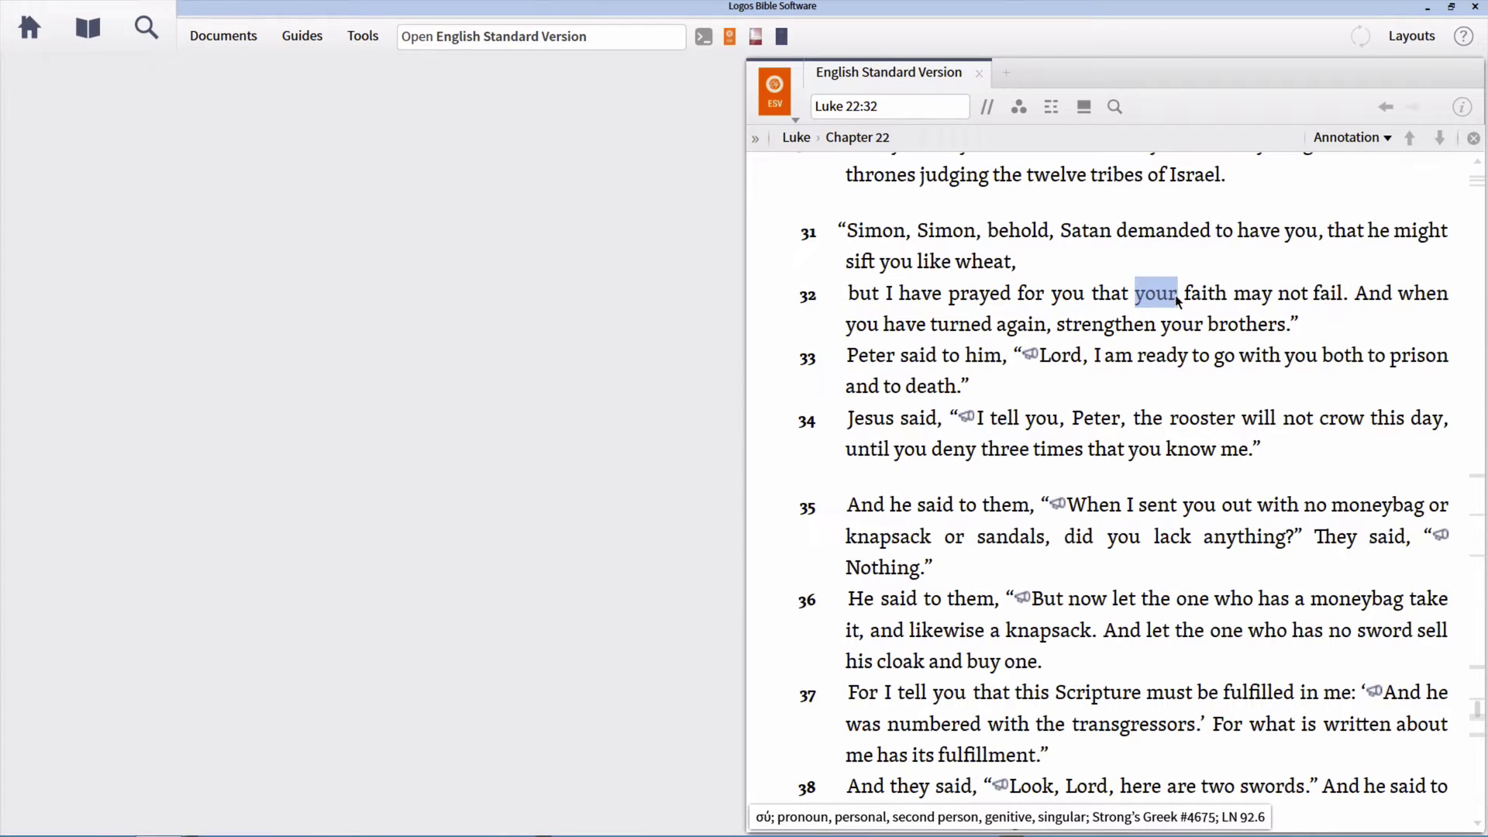
click(1170, 273)
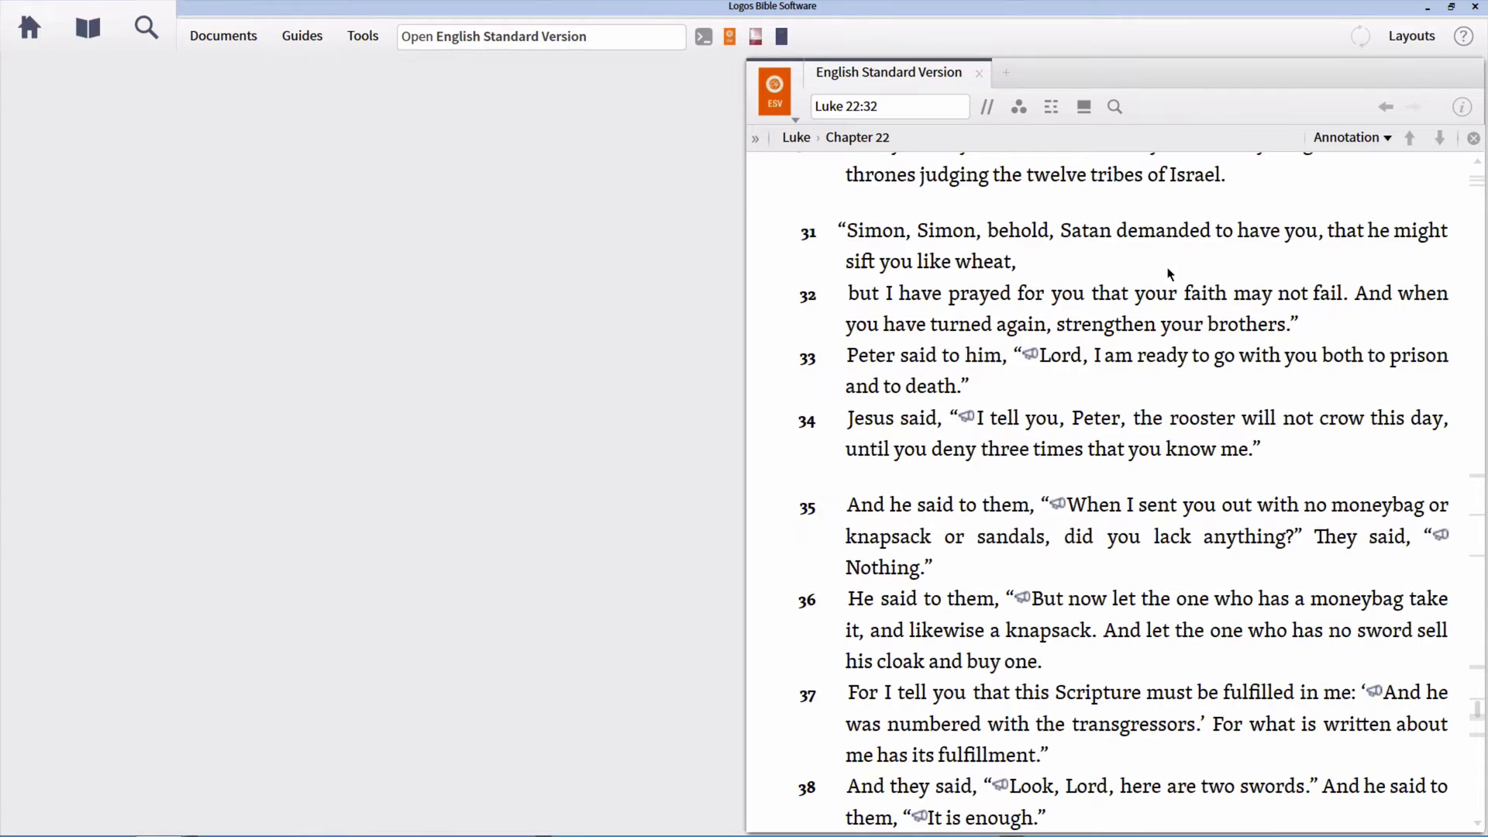
- Create a new Visual Filter document from the Documents menu
click(242, 46)
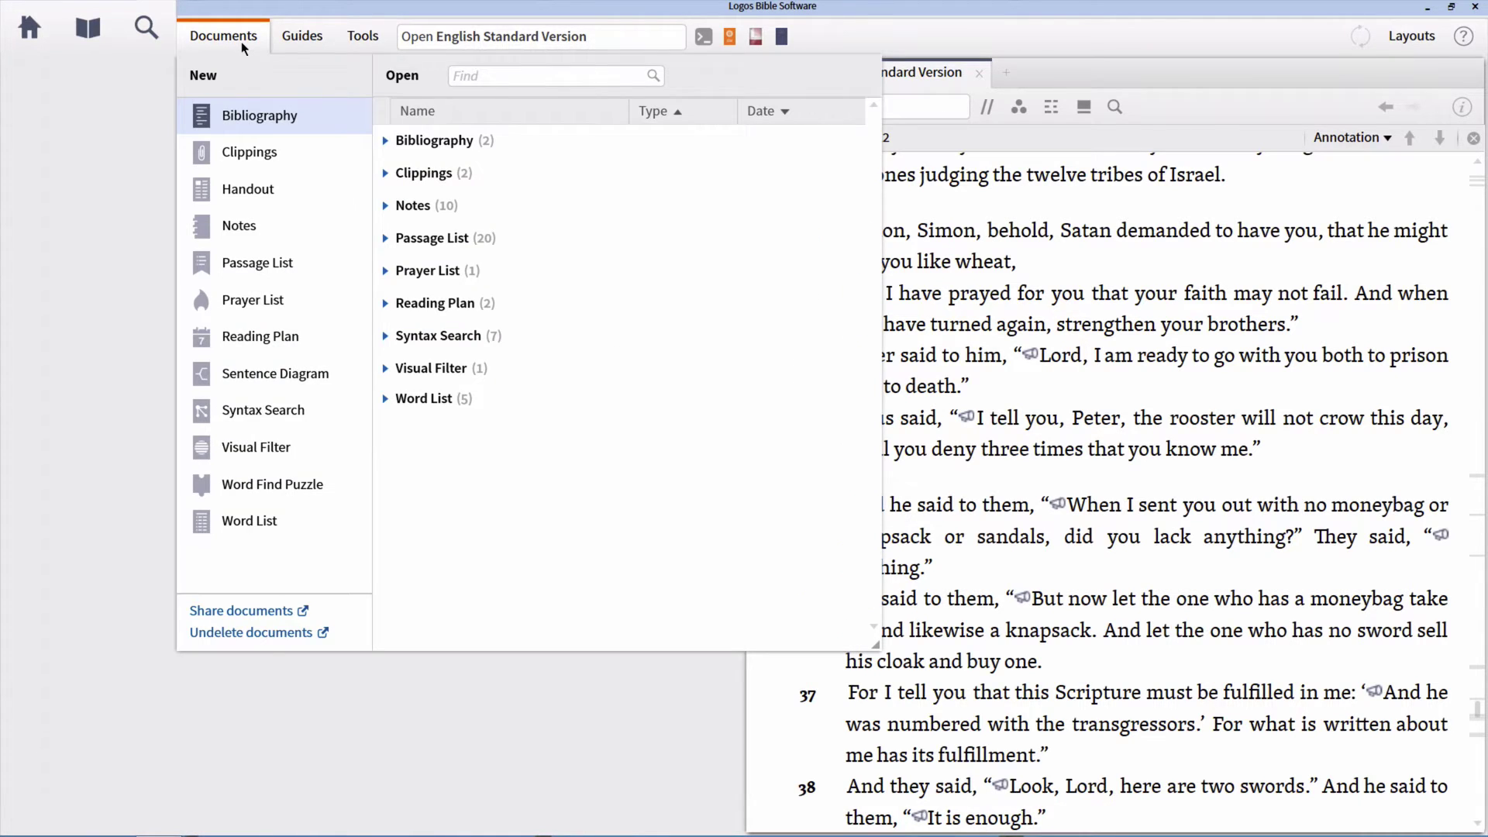
click(278, 448)
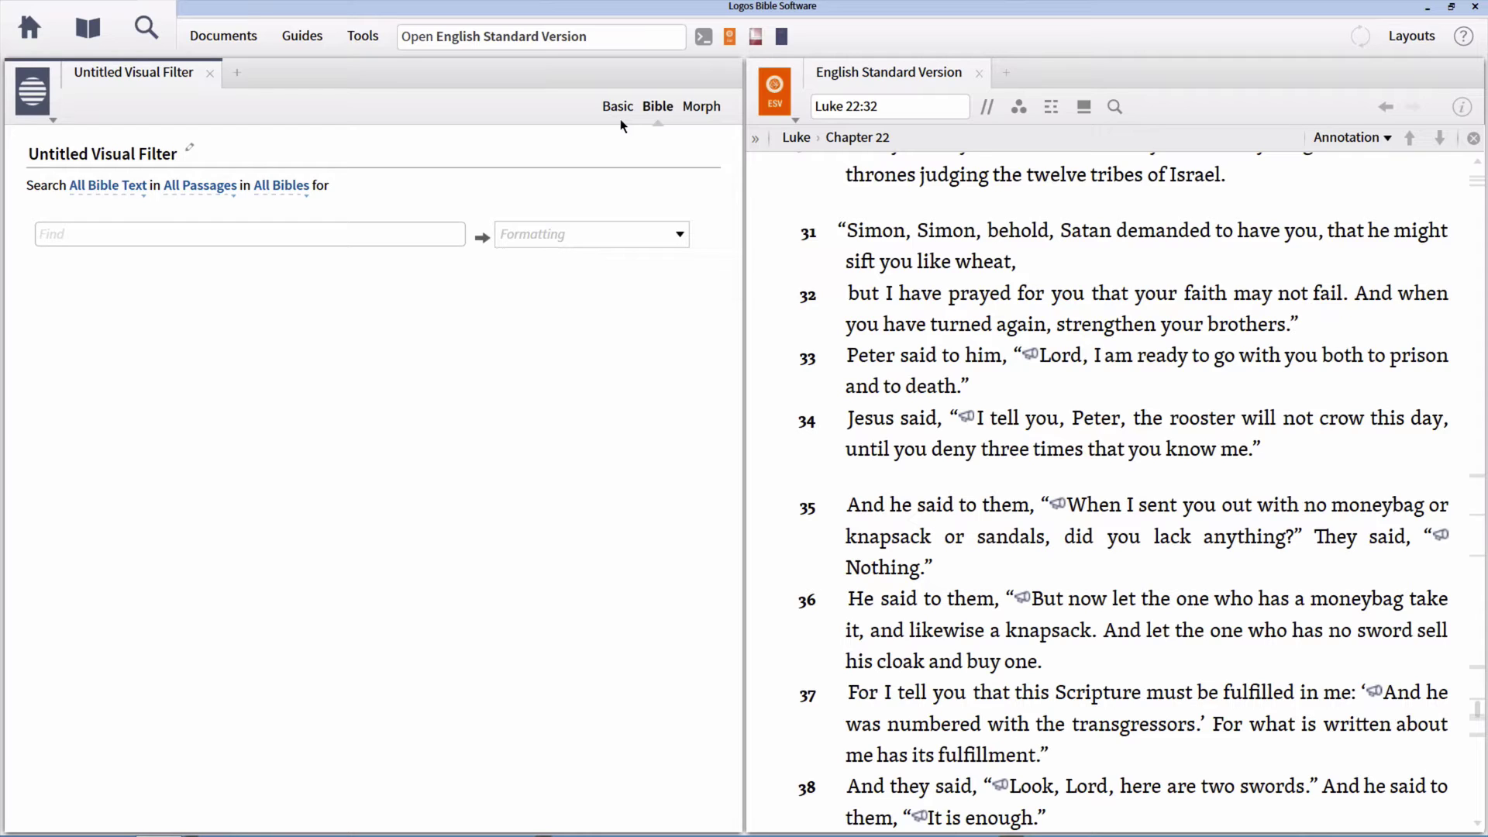
- Switch the visual filter to Morph search using the Logos Greek Morphology database
click(705, 109)
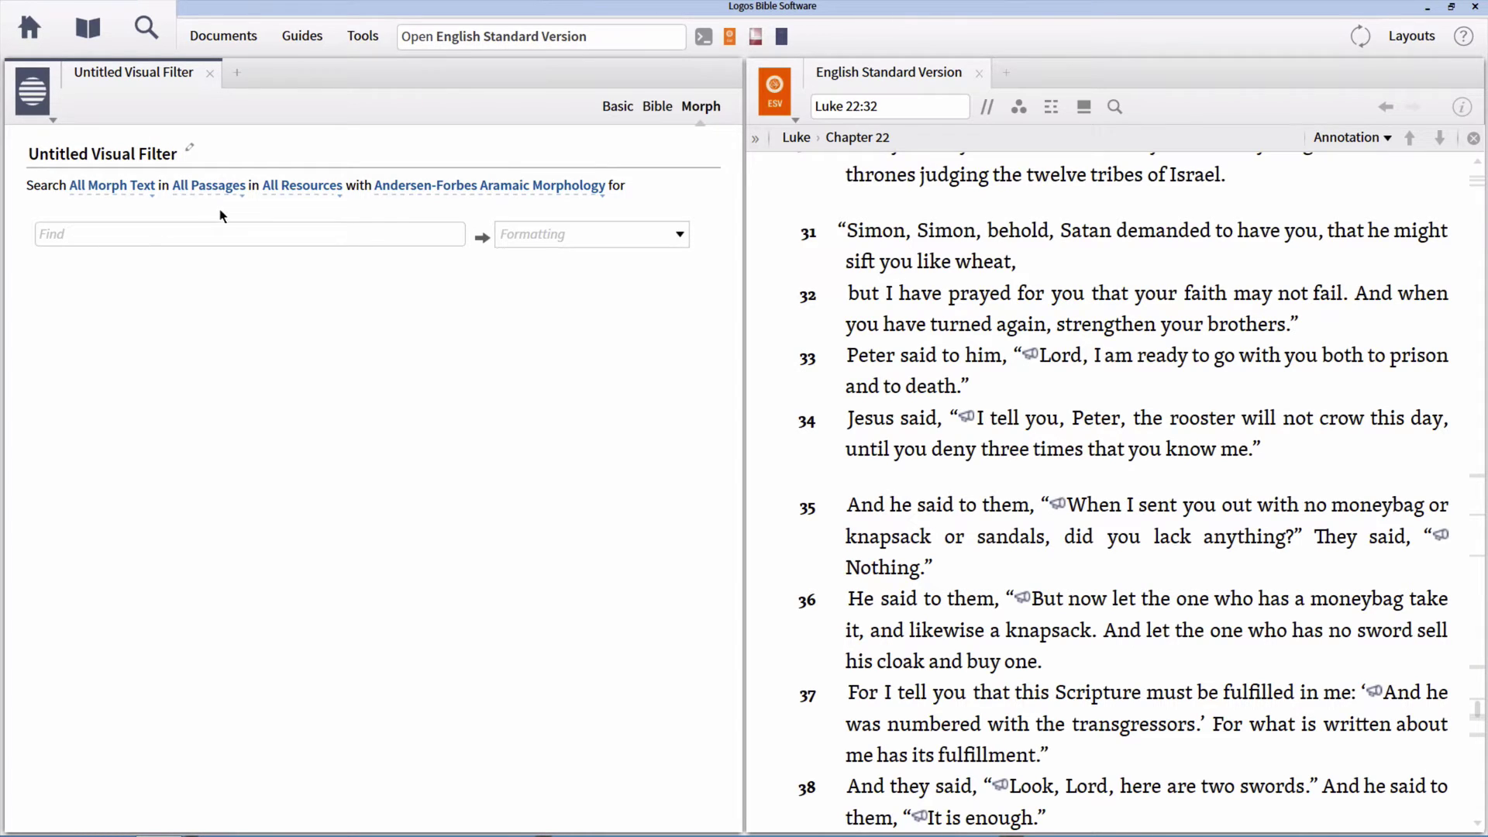
click(500, 192)
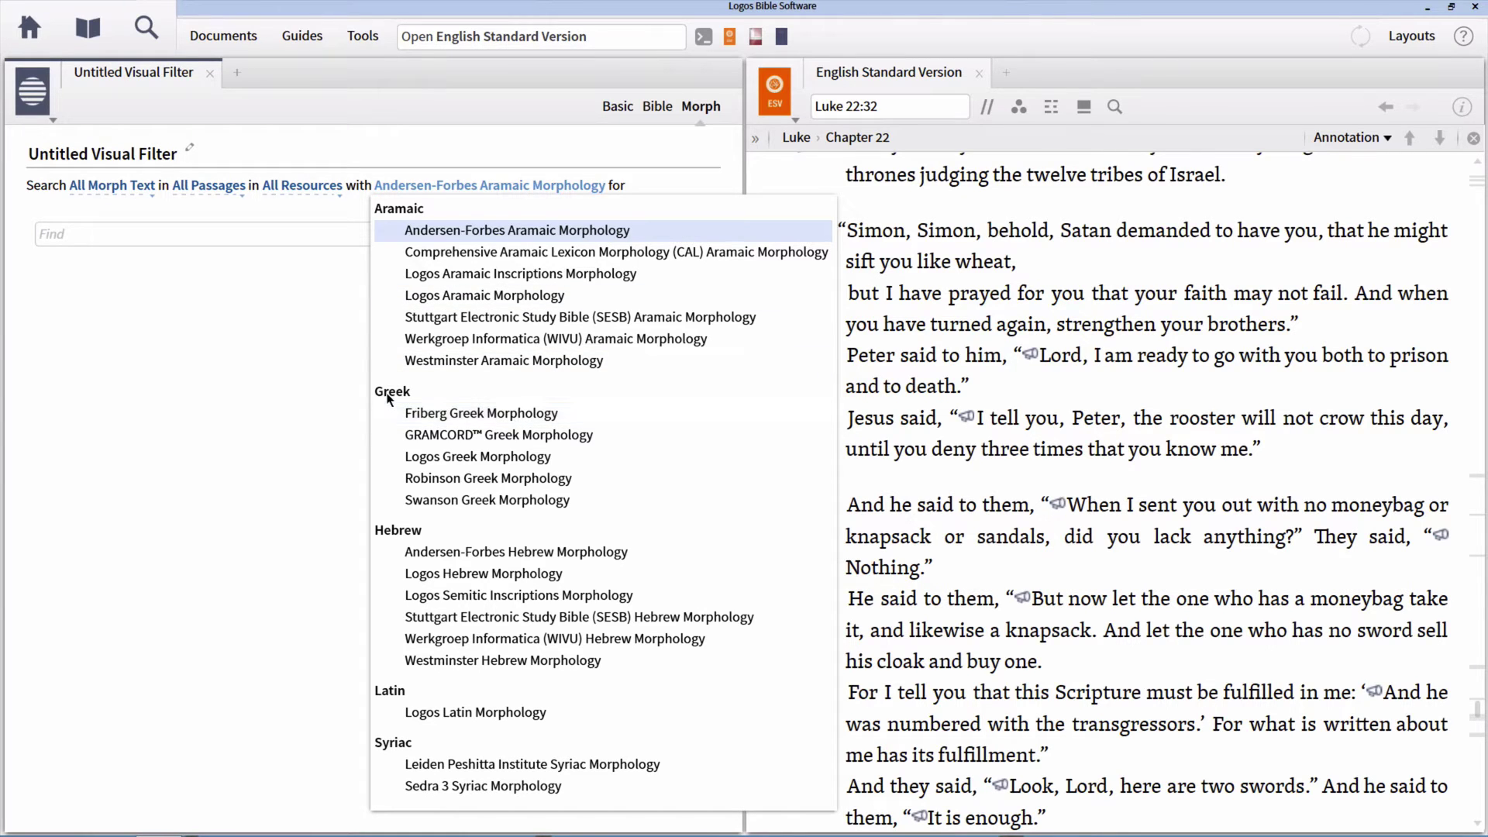
click(446, 463)
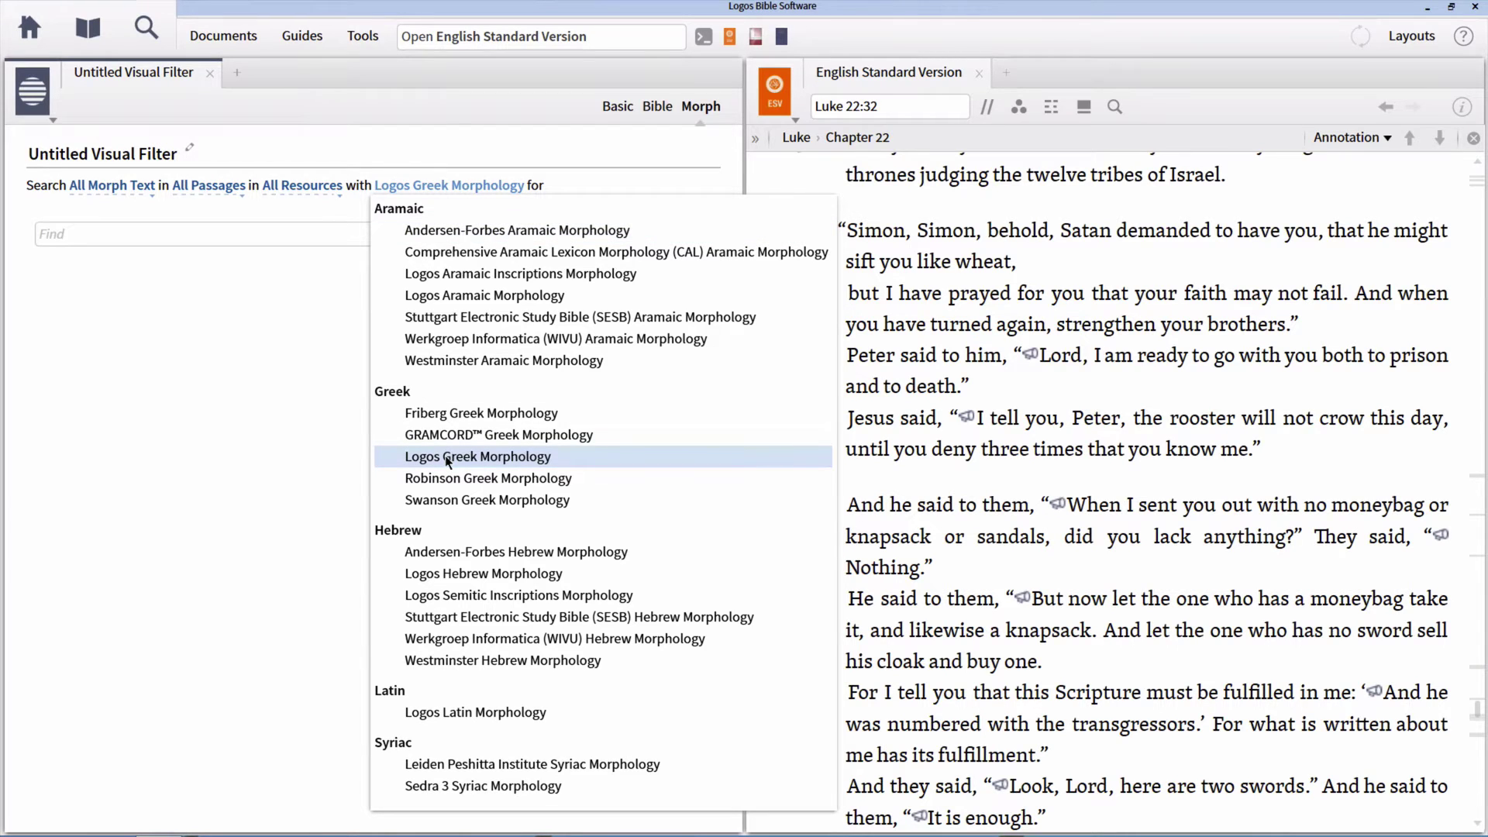
click(308, 440)
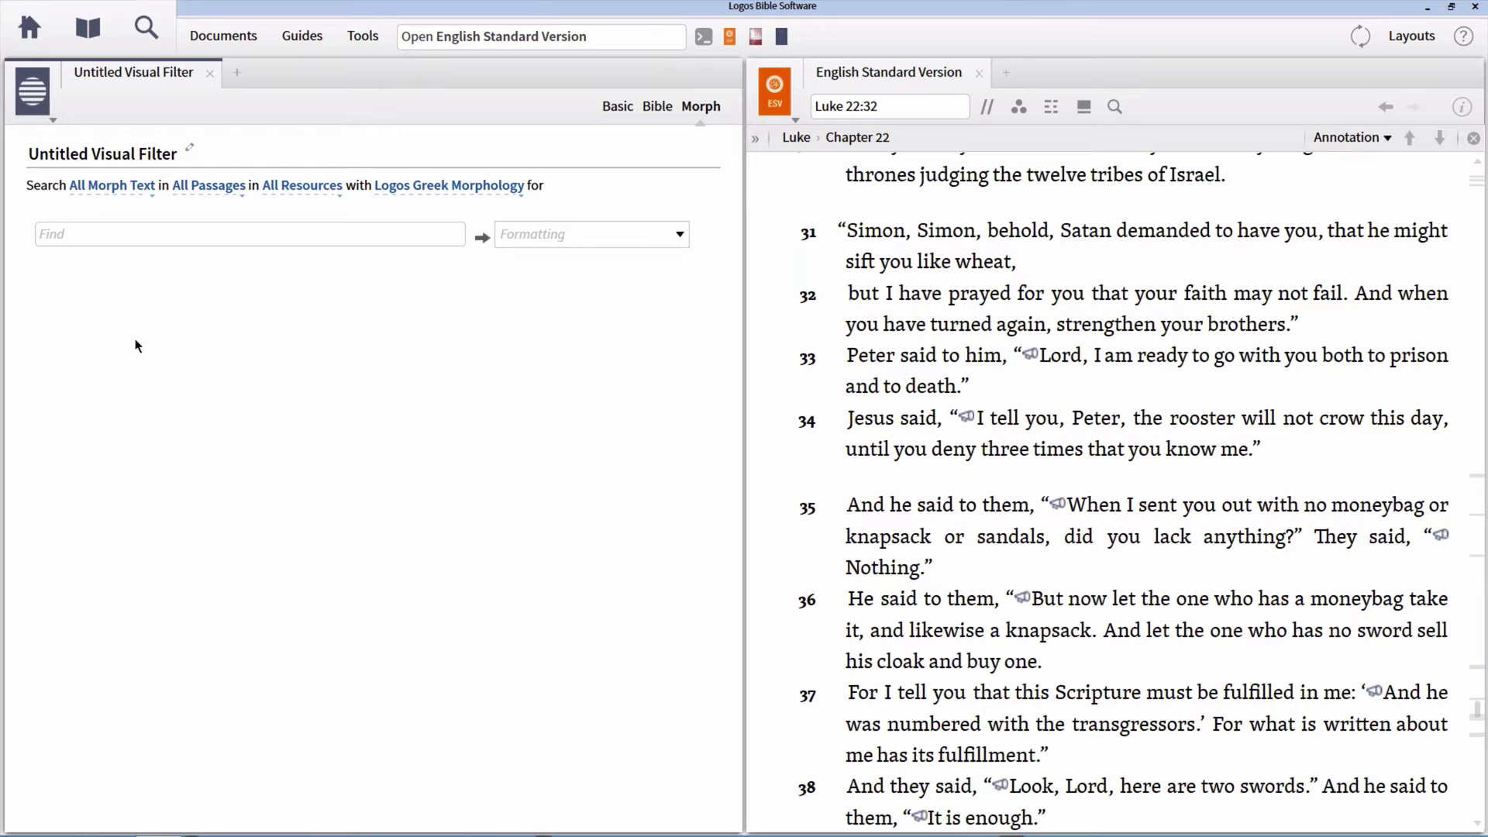
- Build the first row's morph query @R?2?S: Pronoun, Second Person, Singular
click(65, 237)
text(@R)
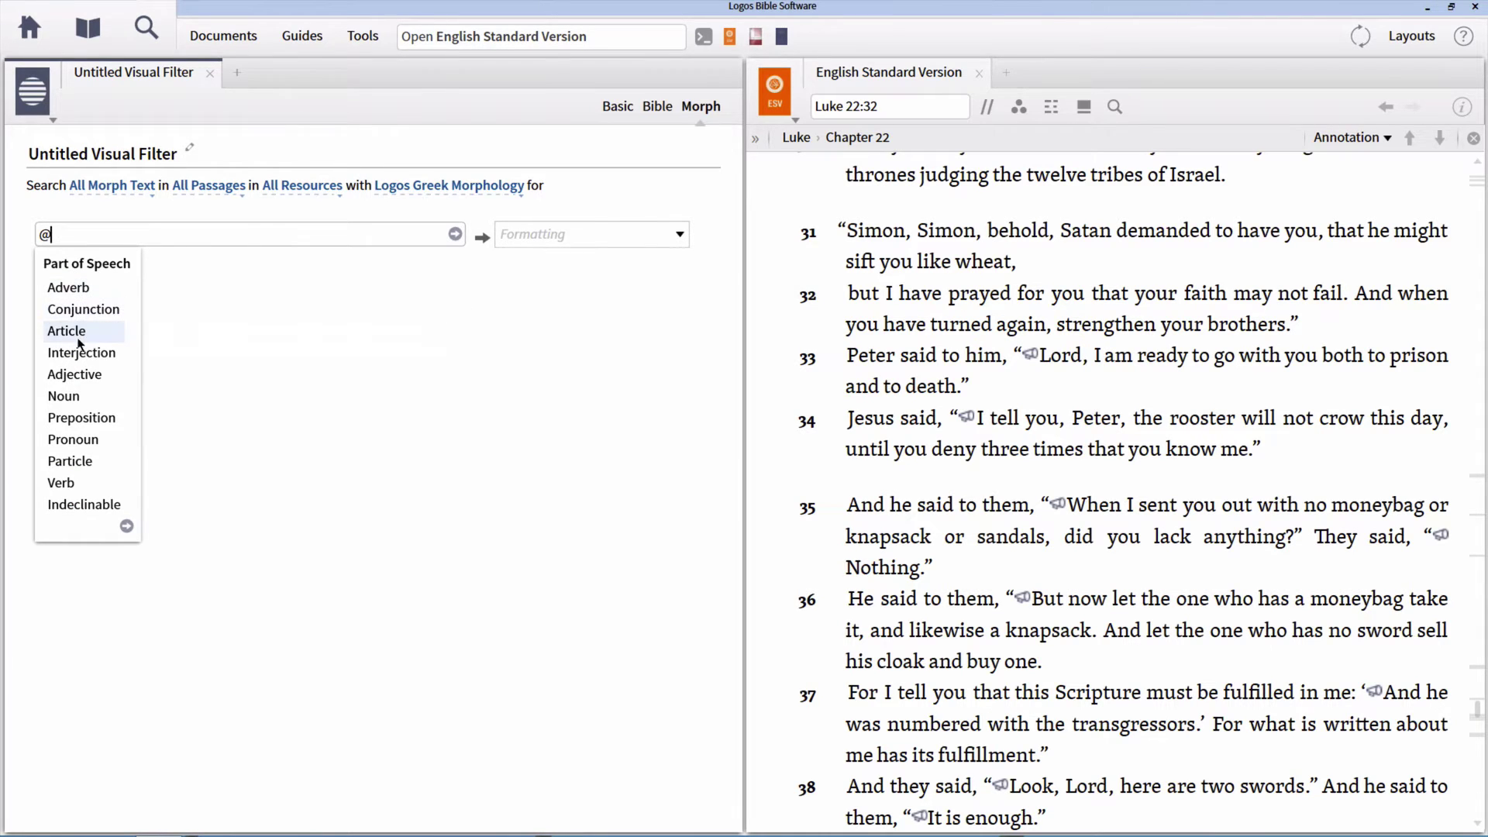
click(83, 440)
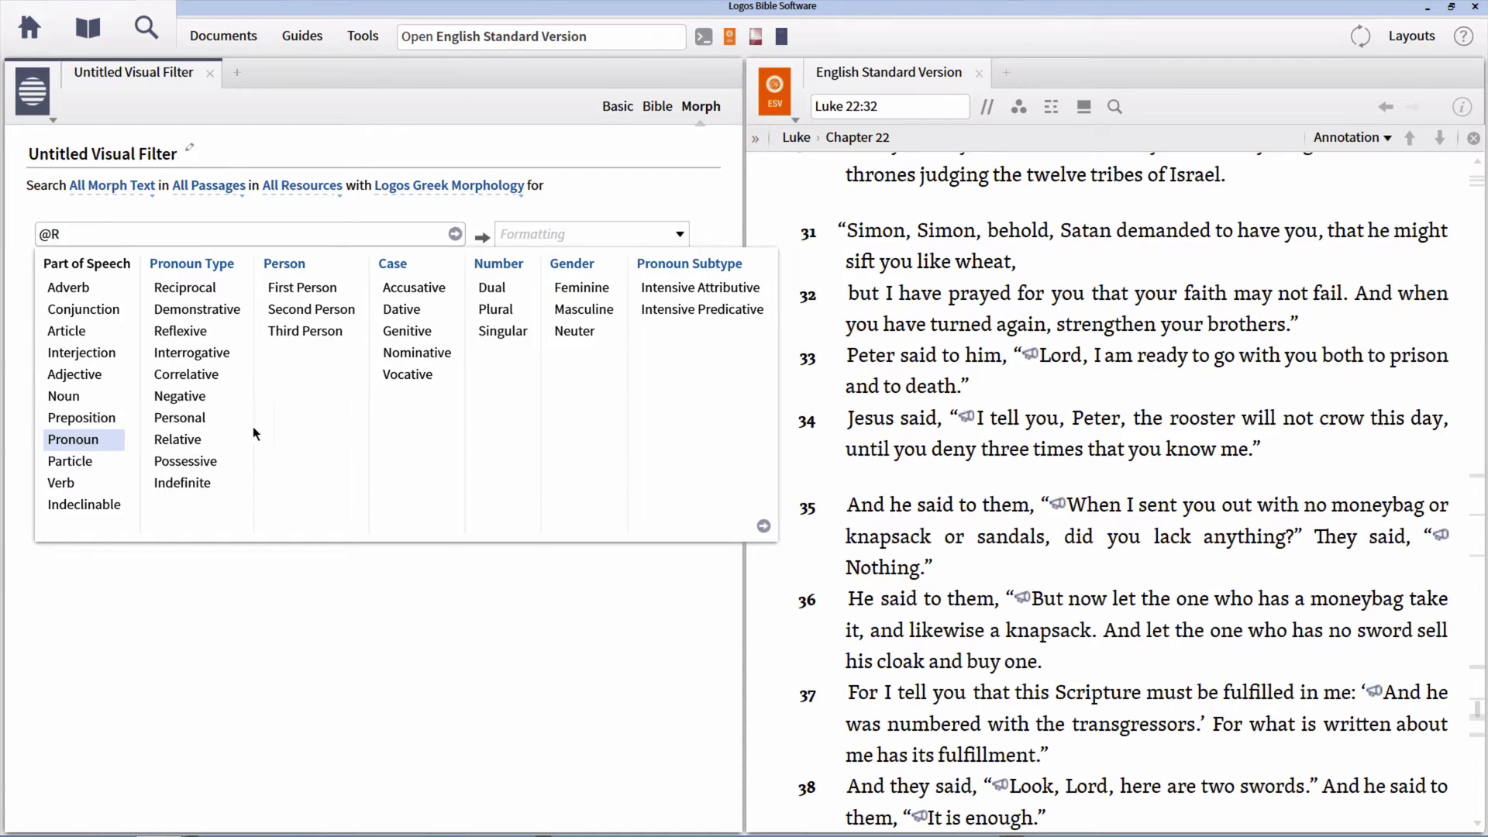
click(310, 310)
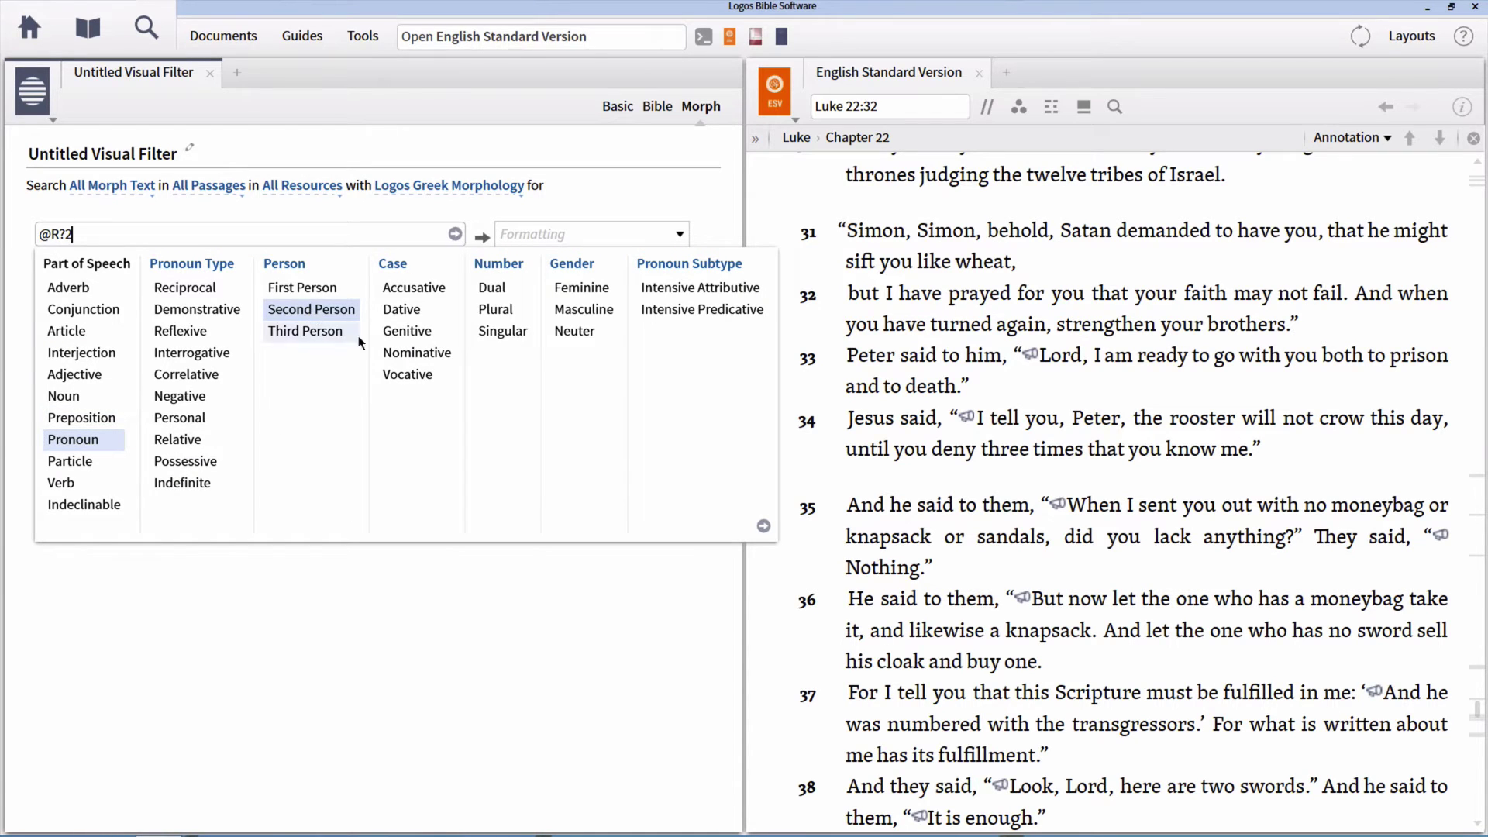
click(514, 333)
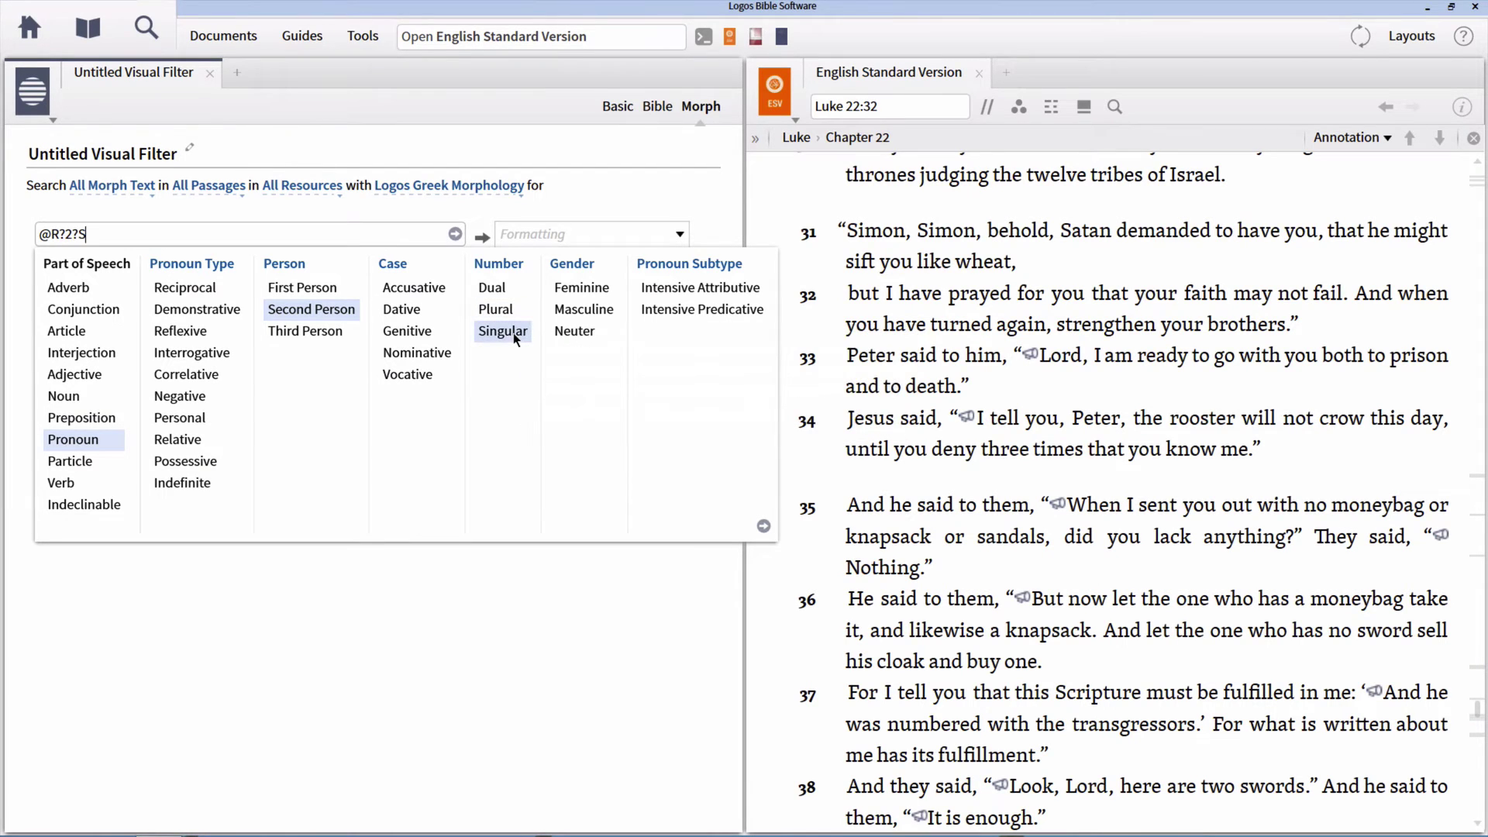
click(763, 526)
click(276, 387)
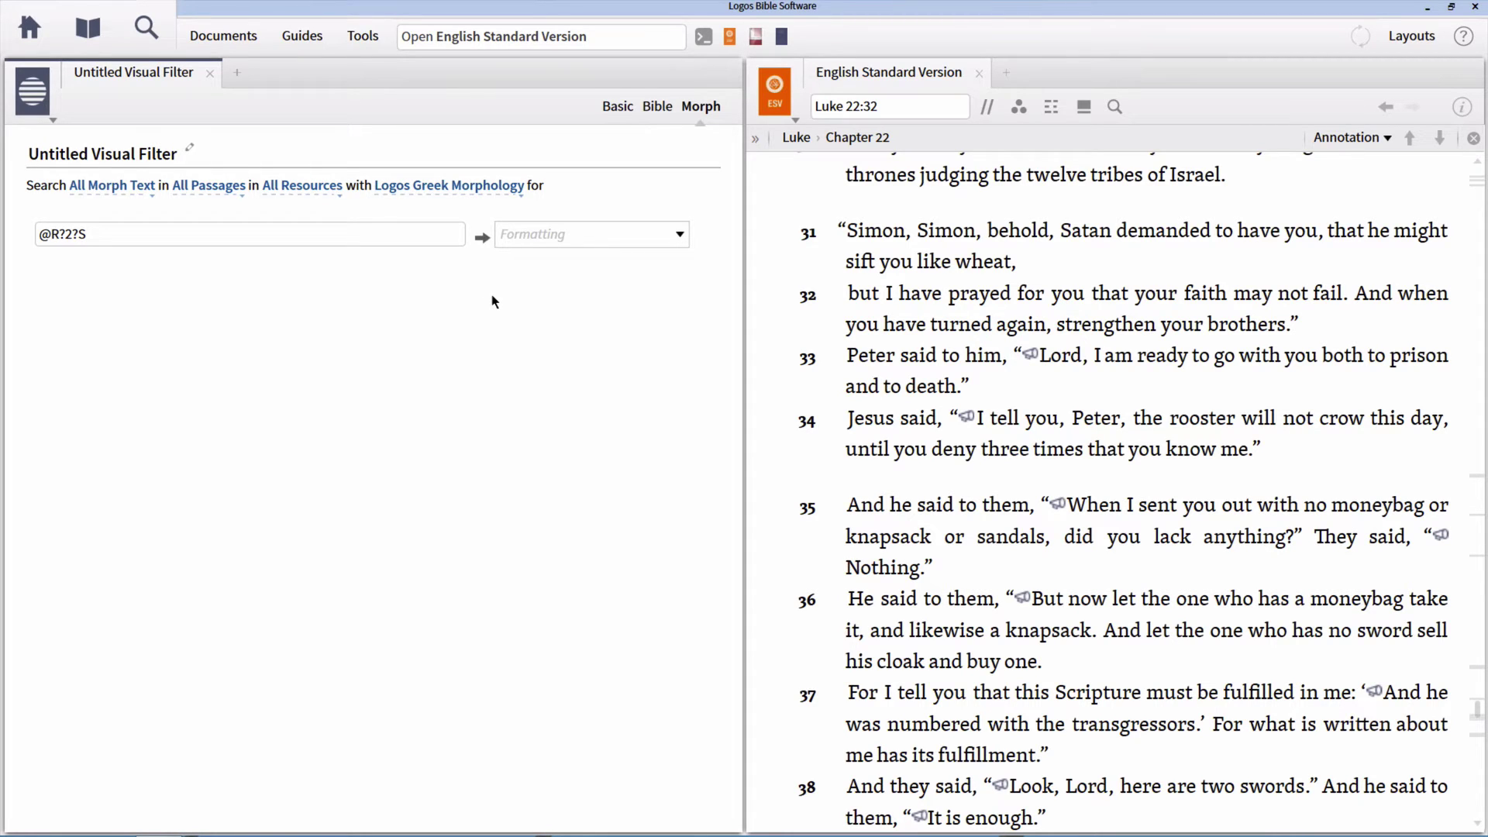
- Give the @R?2?S row Box formatting from the Emphasis Markup styles
click(680, 235)
drag(719, 280, 718, 338)
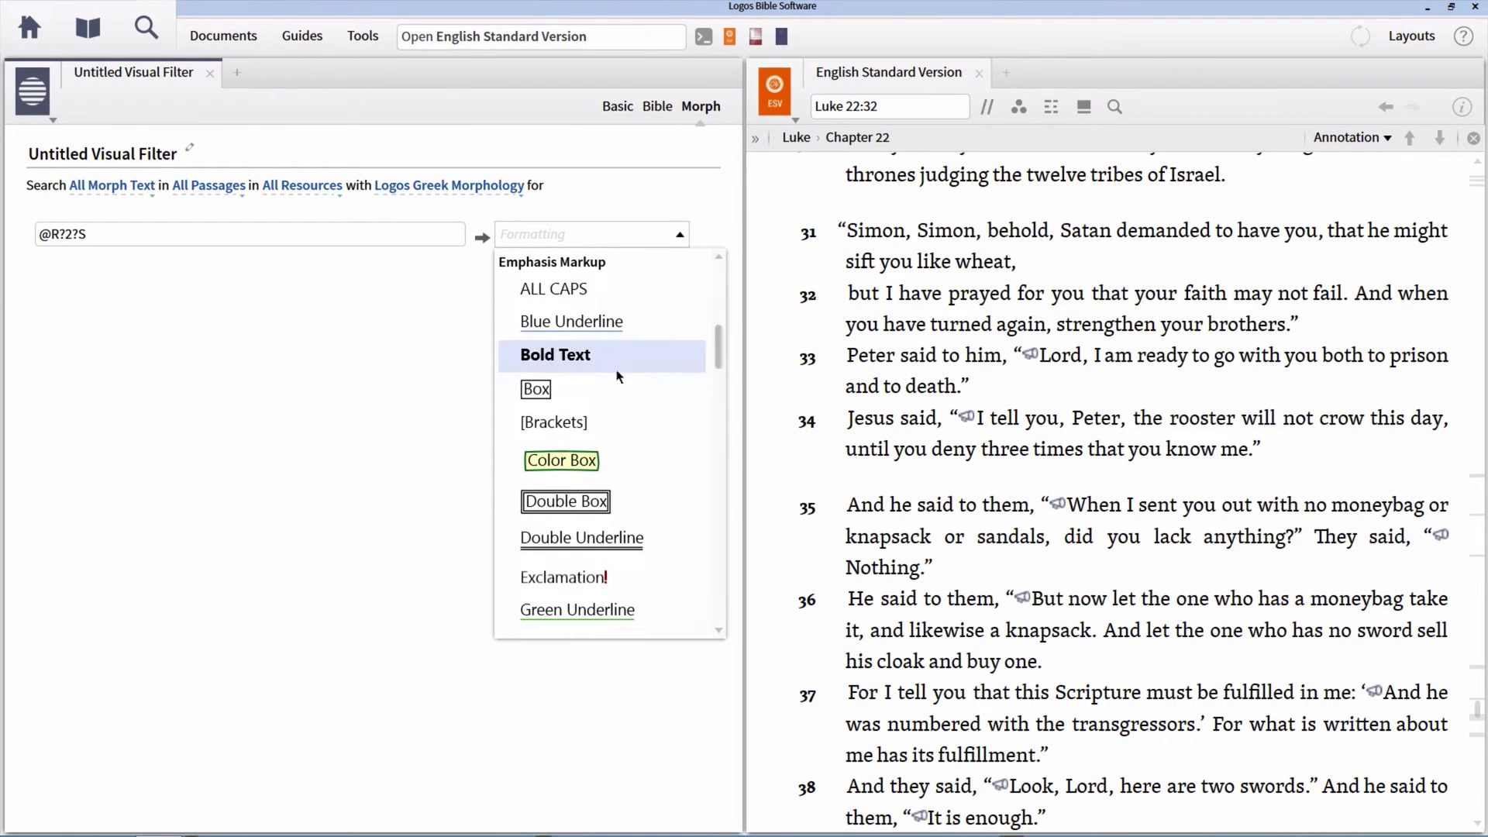
click(553, 389)
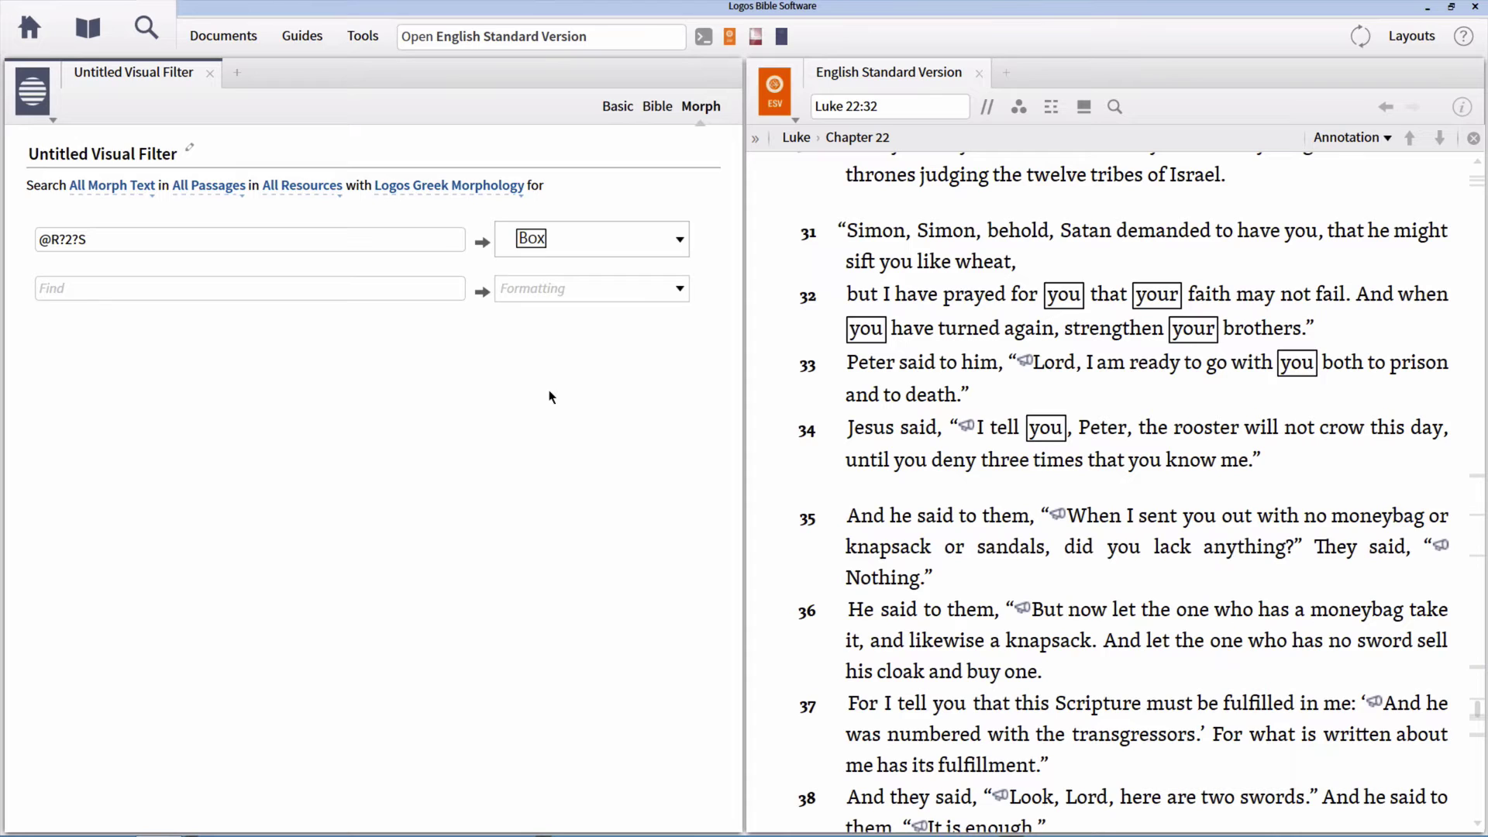
mouse_move(1108, 324)
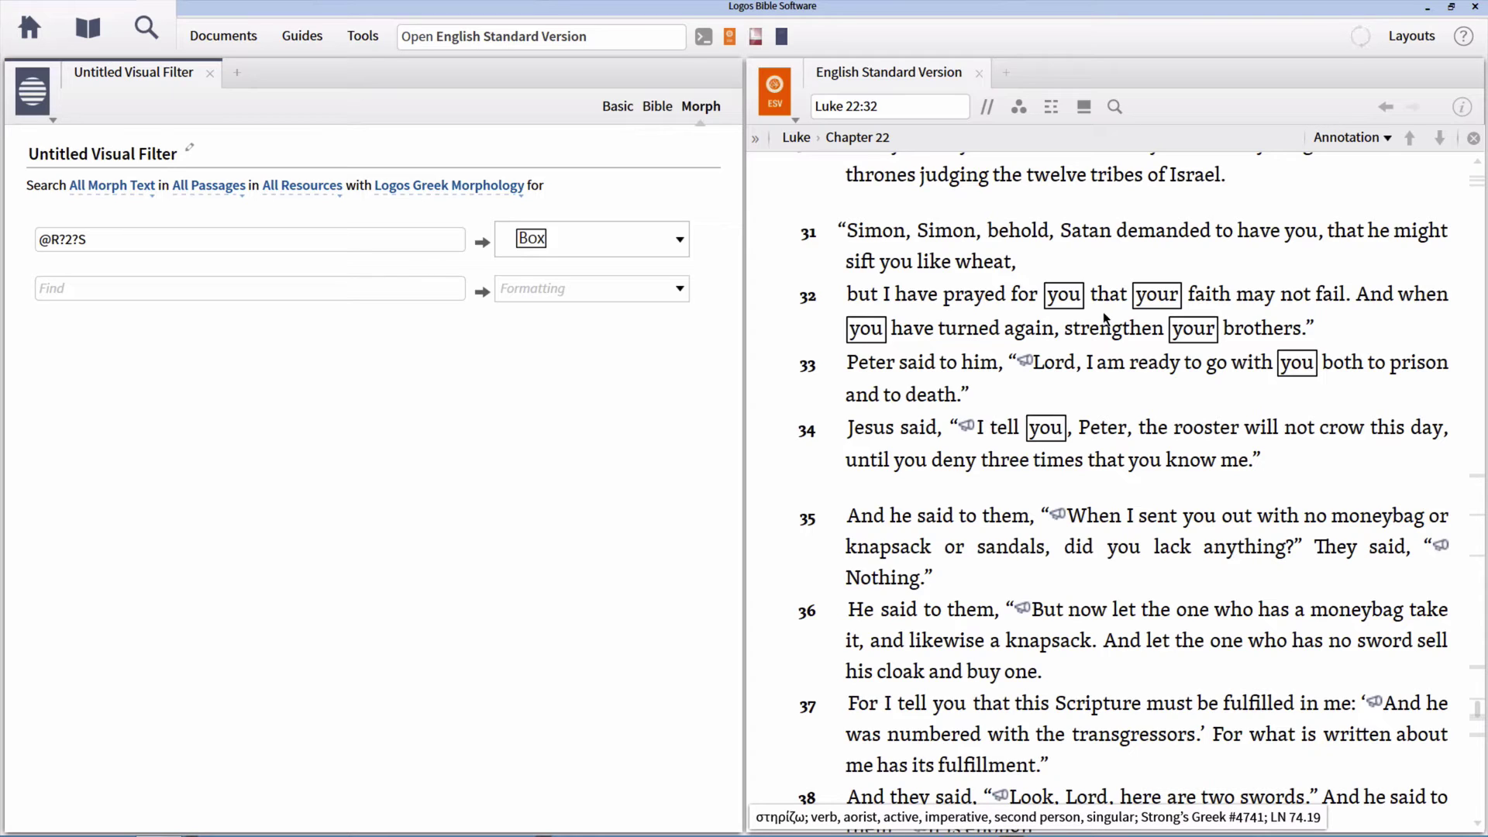
- Enter the second row's morph query @R?2?P: Pronoun, Second Person, Plural
click(59, 291)
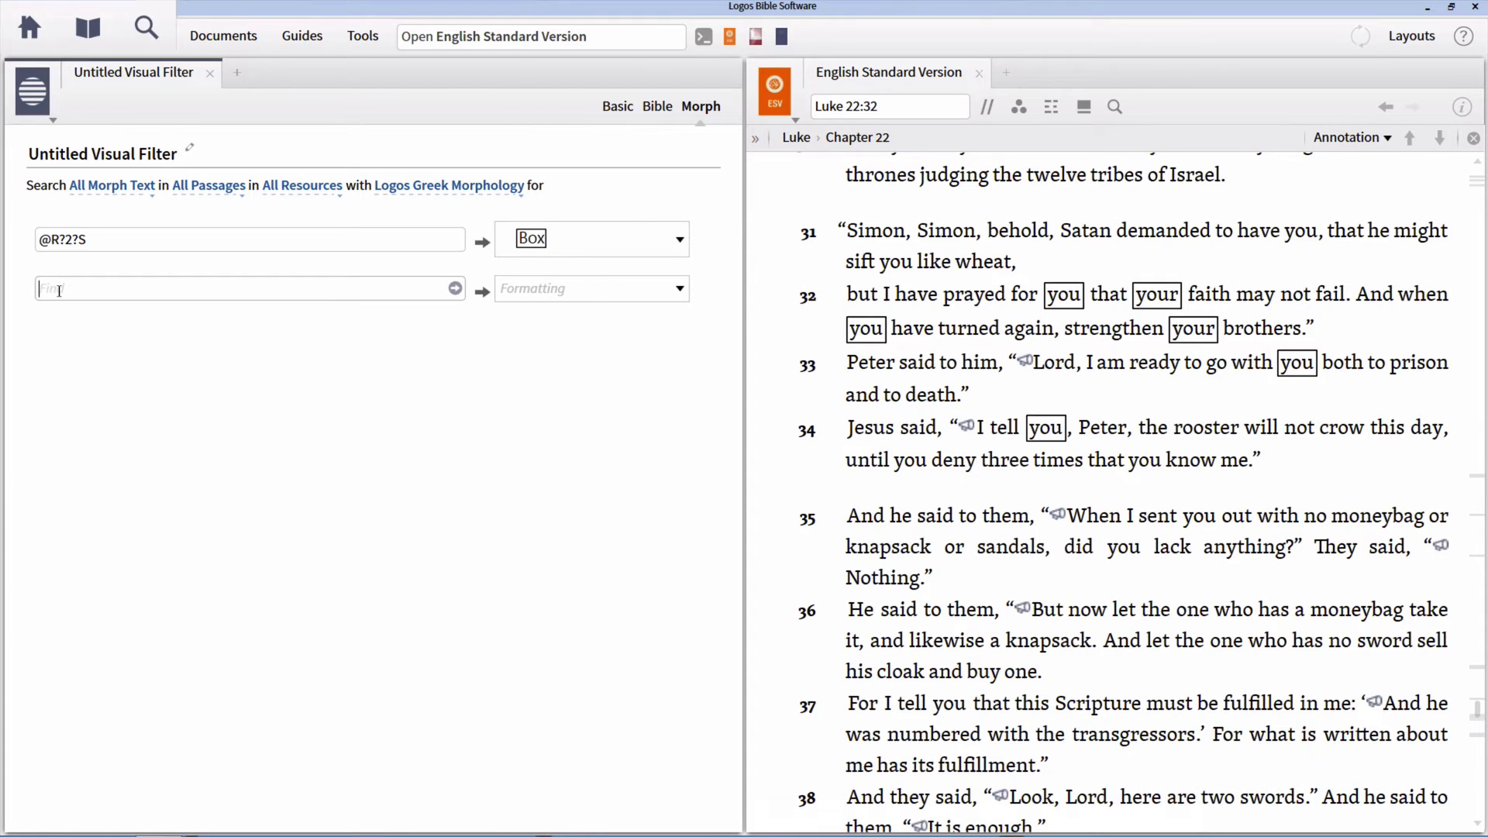
text(@)
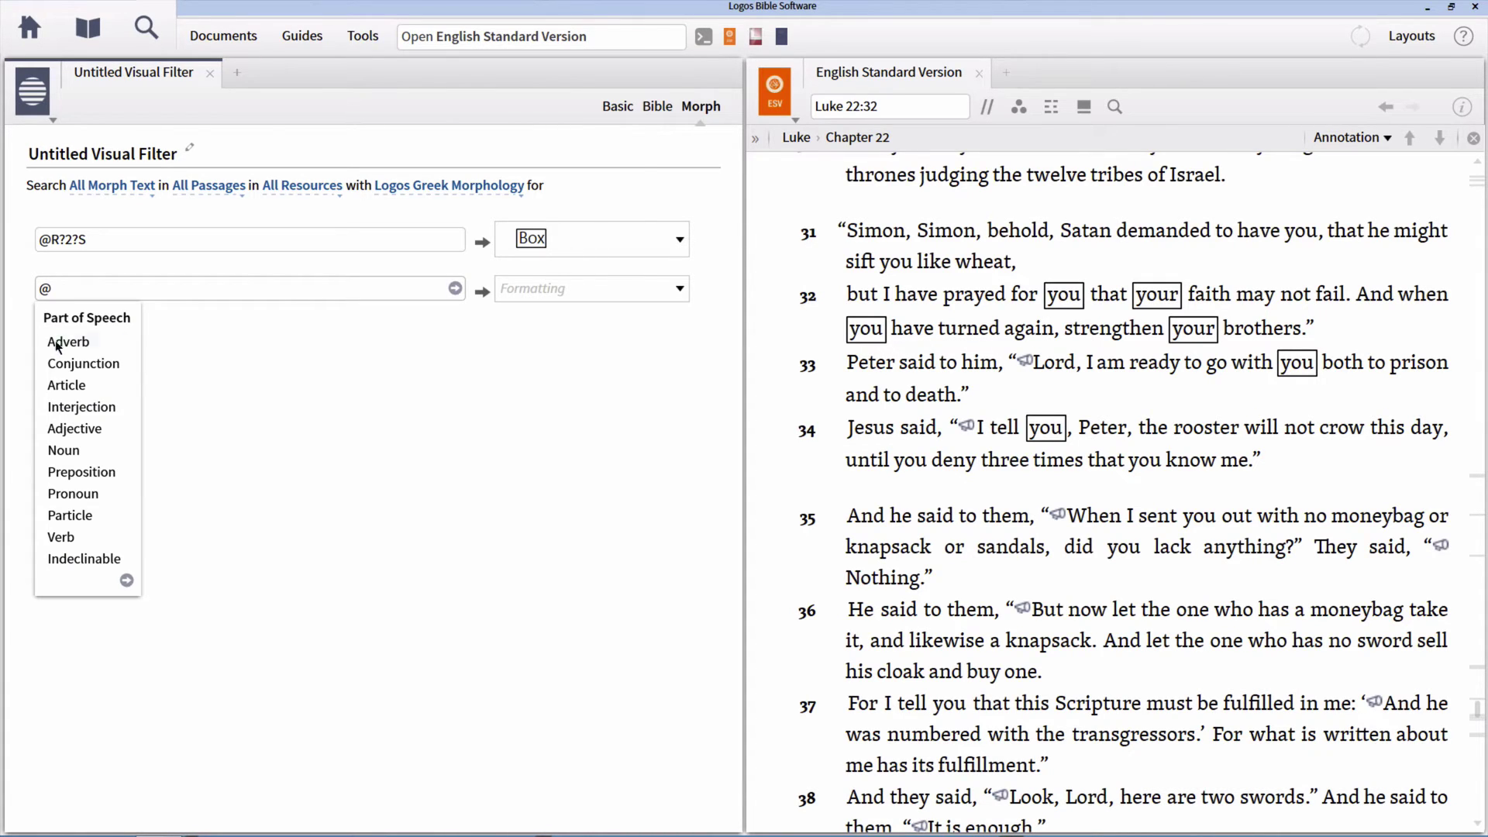
click(76, 496)
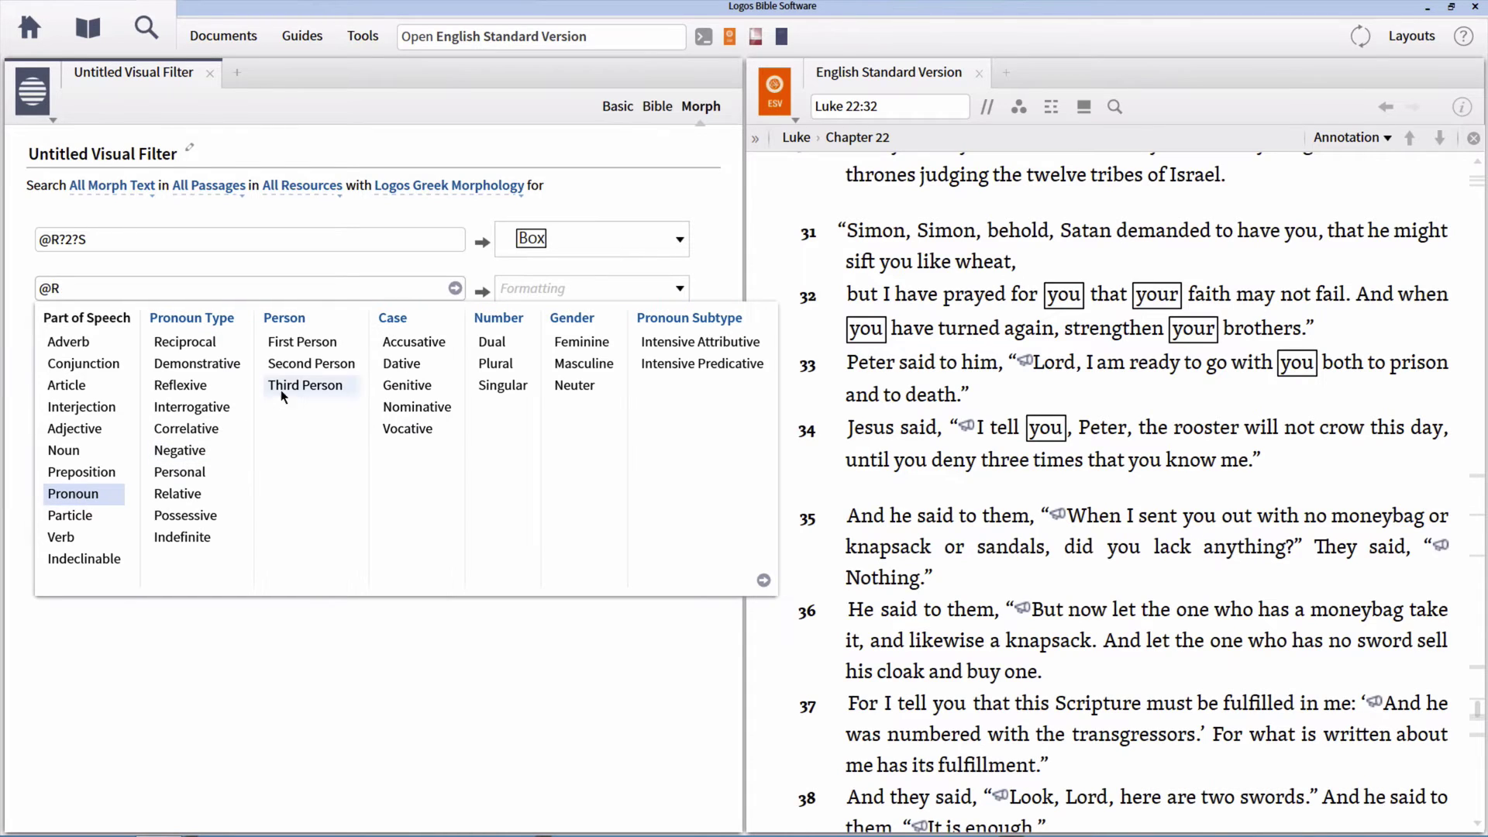
click(304, 370)
click(500, 369)
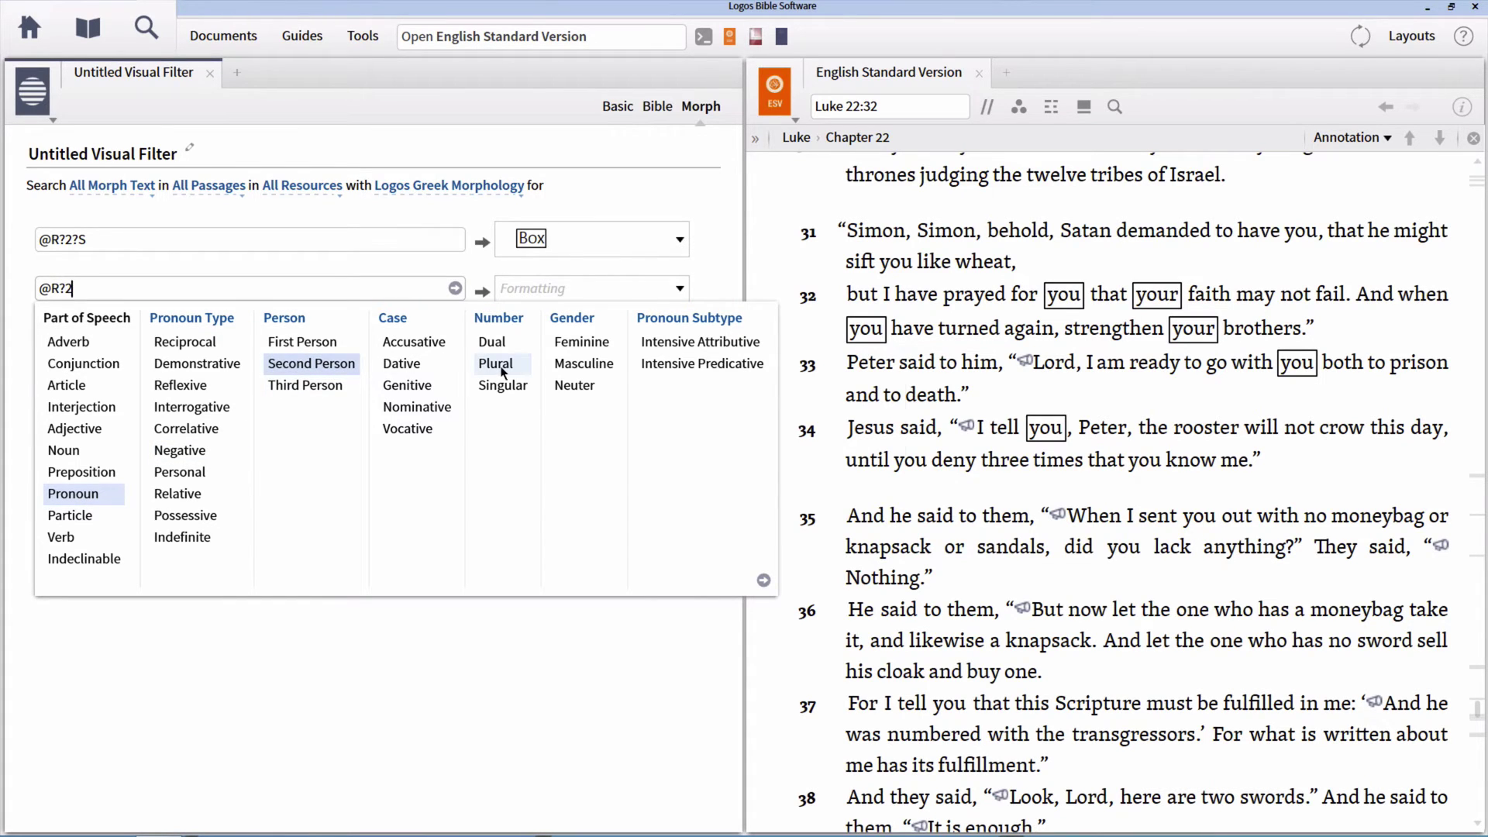
click(763, 580)
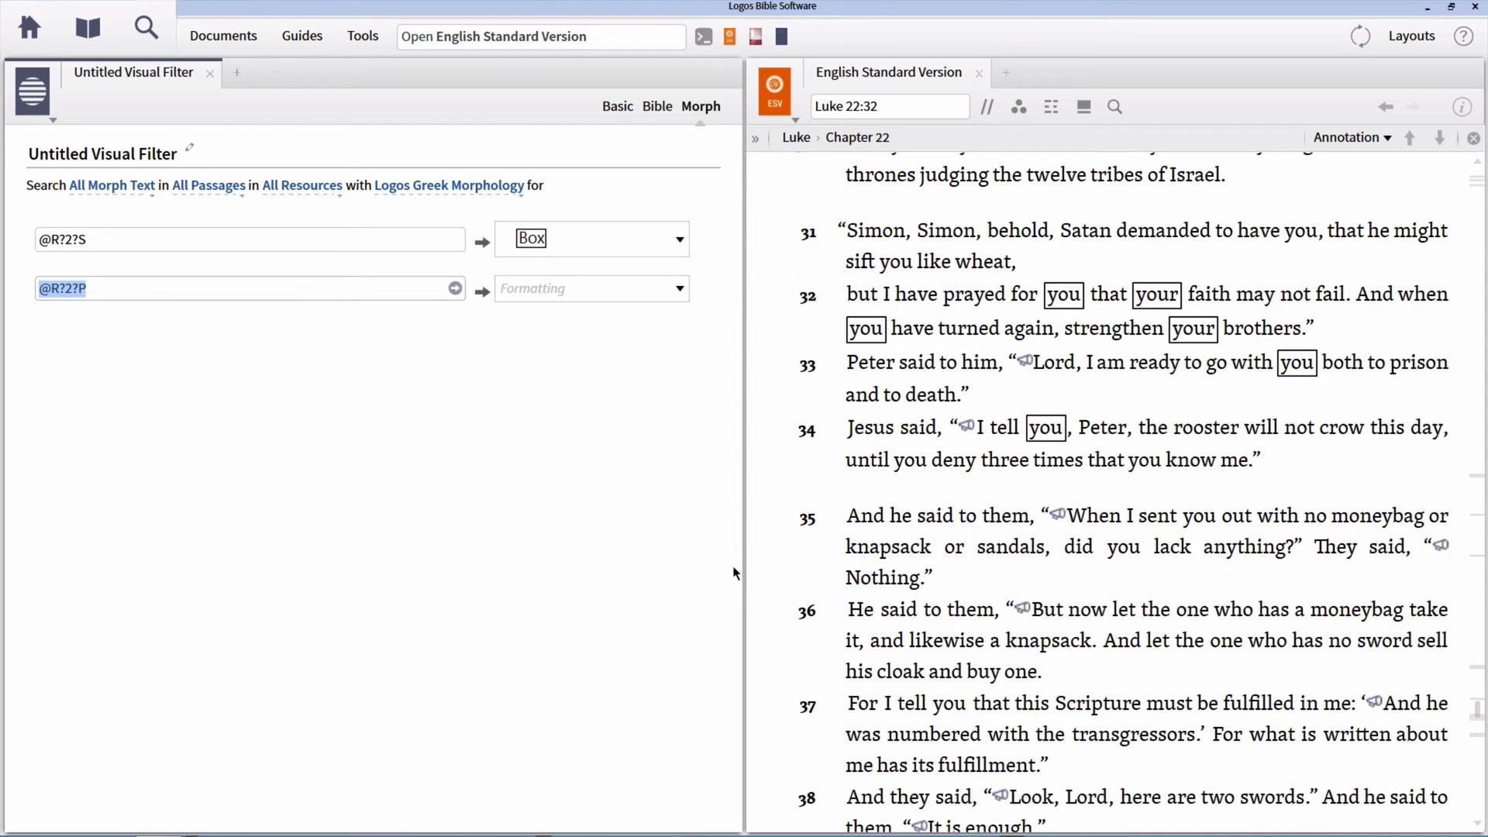
- Format the plural pronoun rule with Double Box
click(680, 291)
drag(715, 332, 720, 412)
click(601, 450)
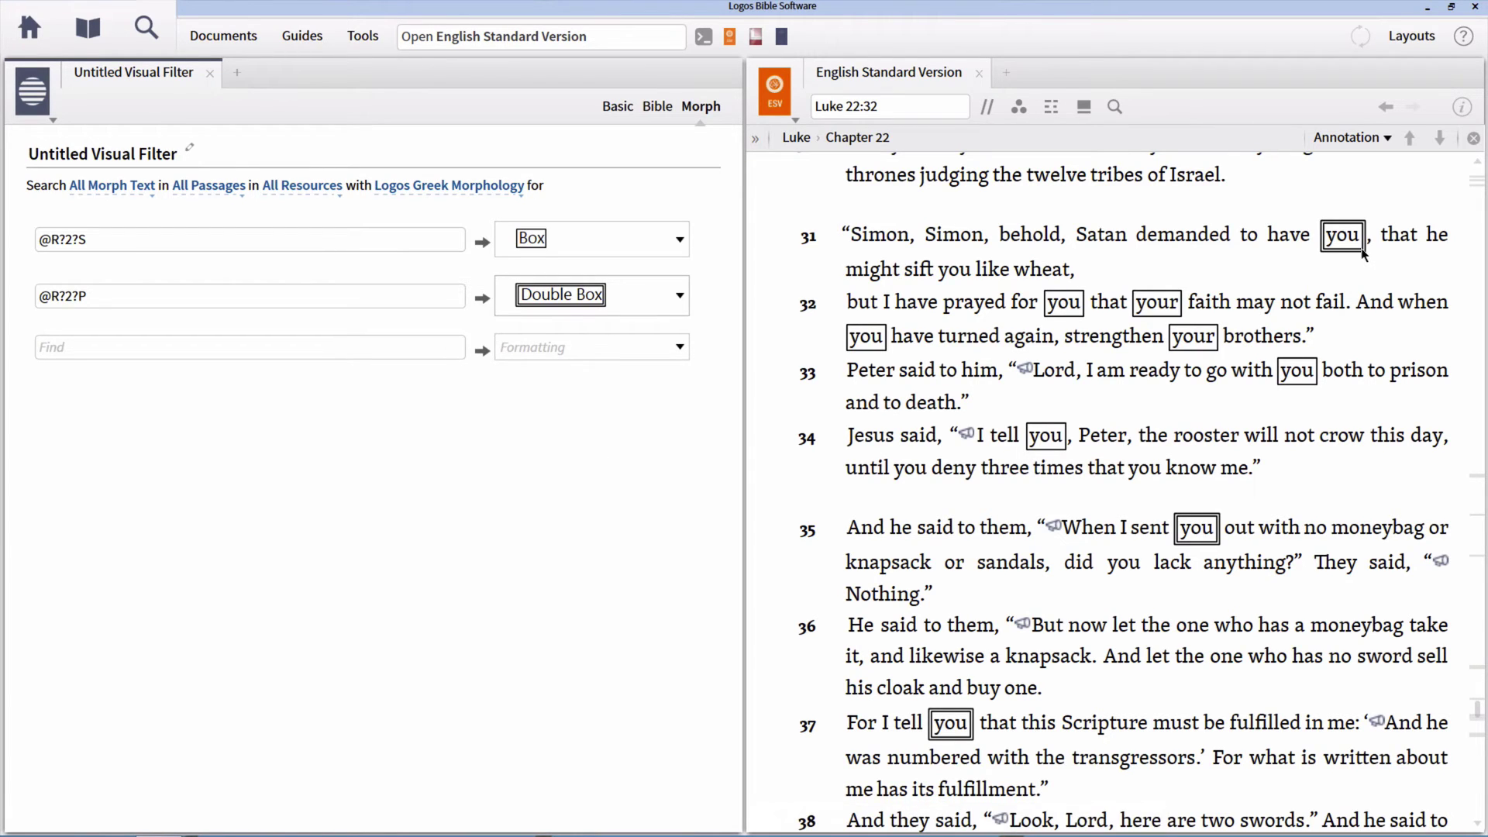
mouse_move(1349, 250)
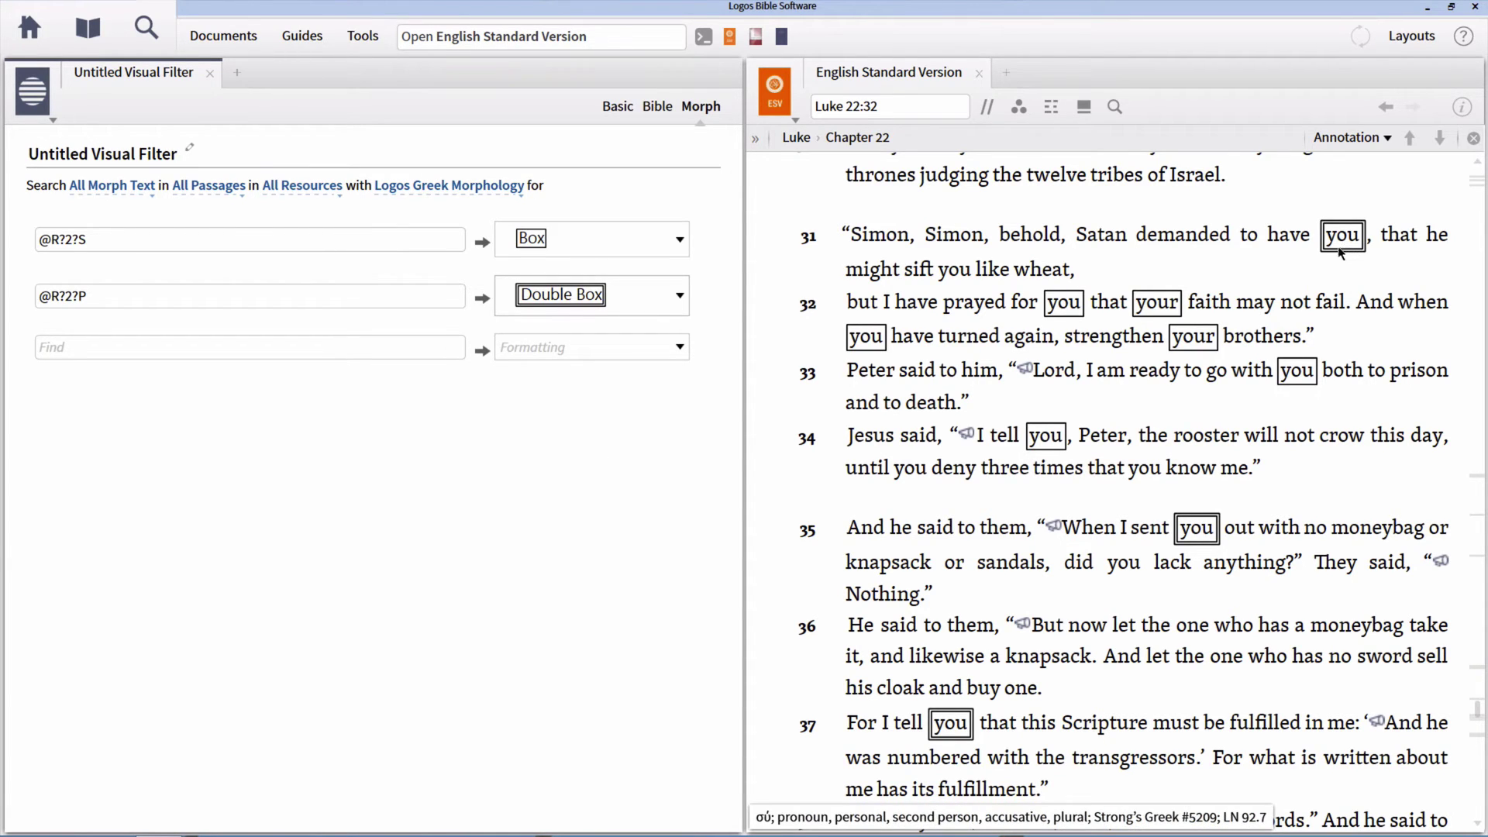
mouse_move(971, 248)
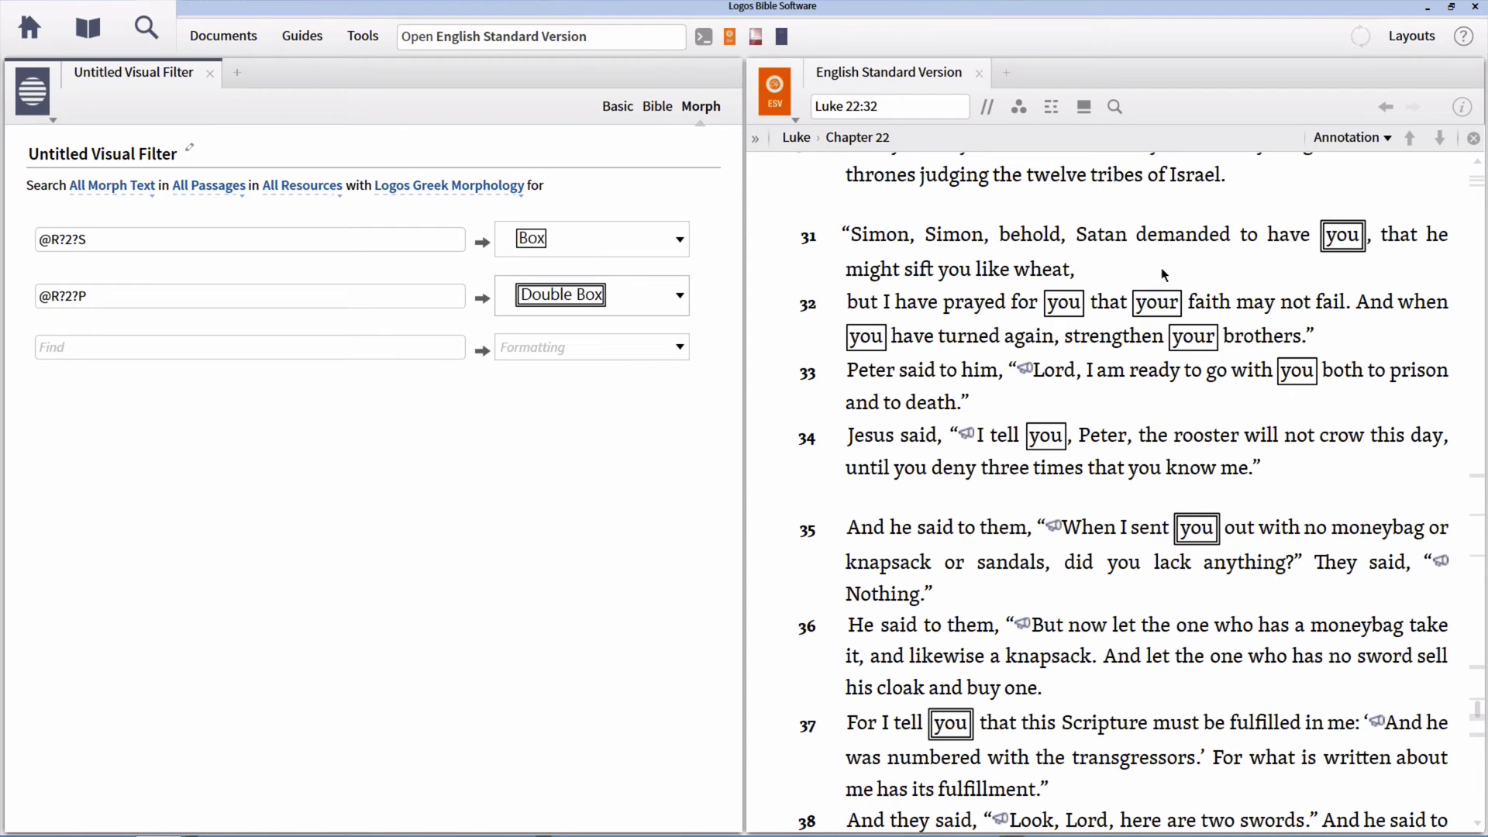
- Open the New International Version beside the ESV and scroll to Luke 22:27
double_click(1146, 68)
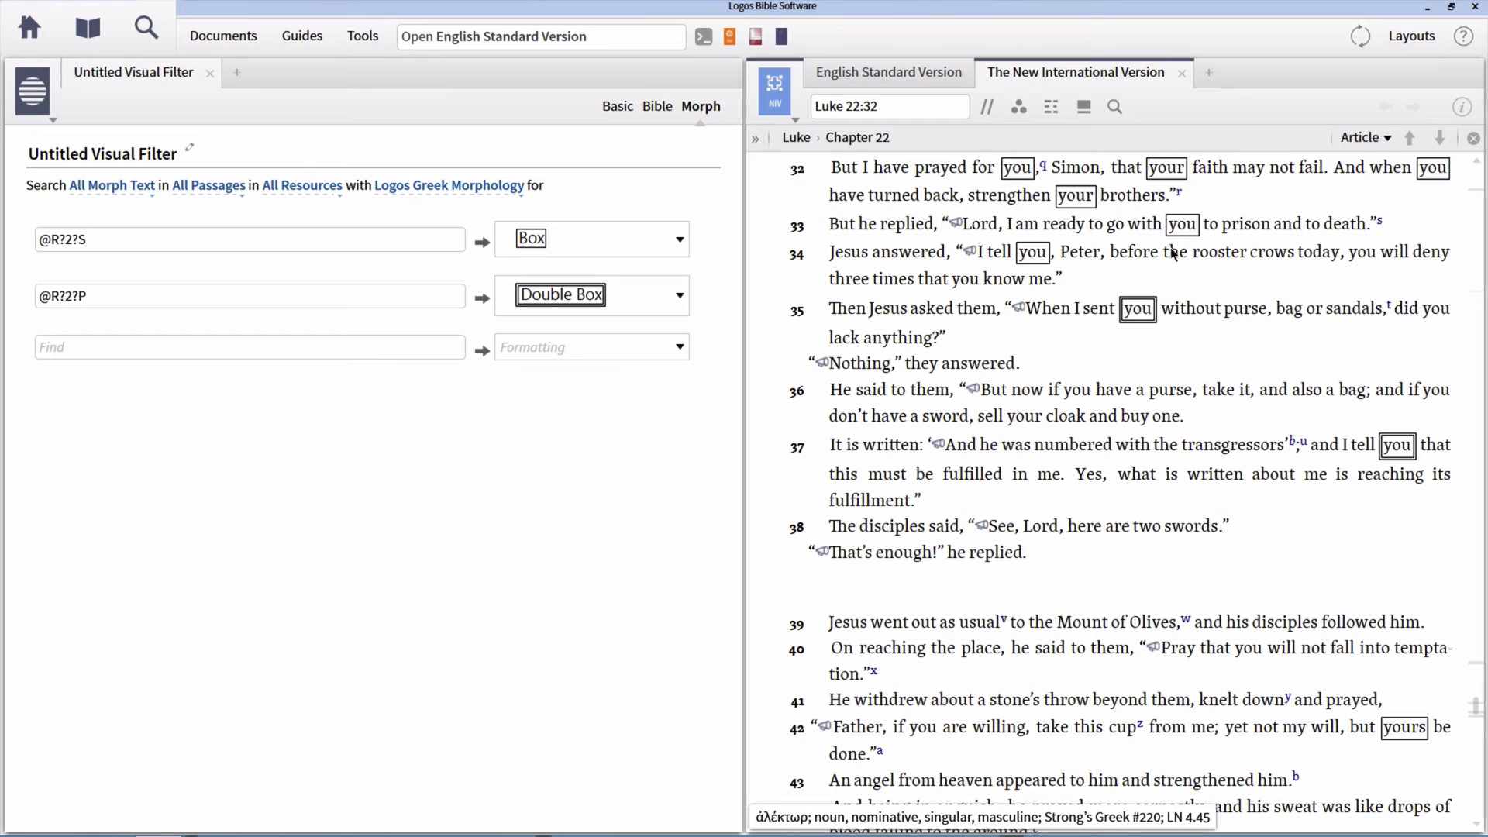
scroll(1178, 248, up, 2)
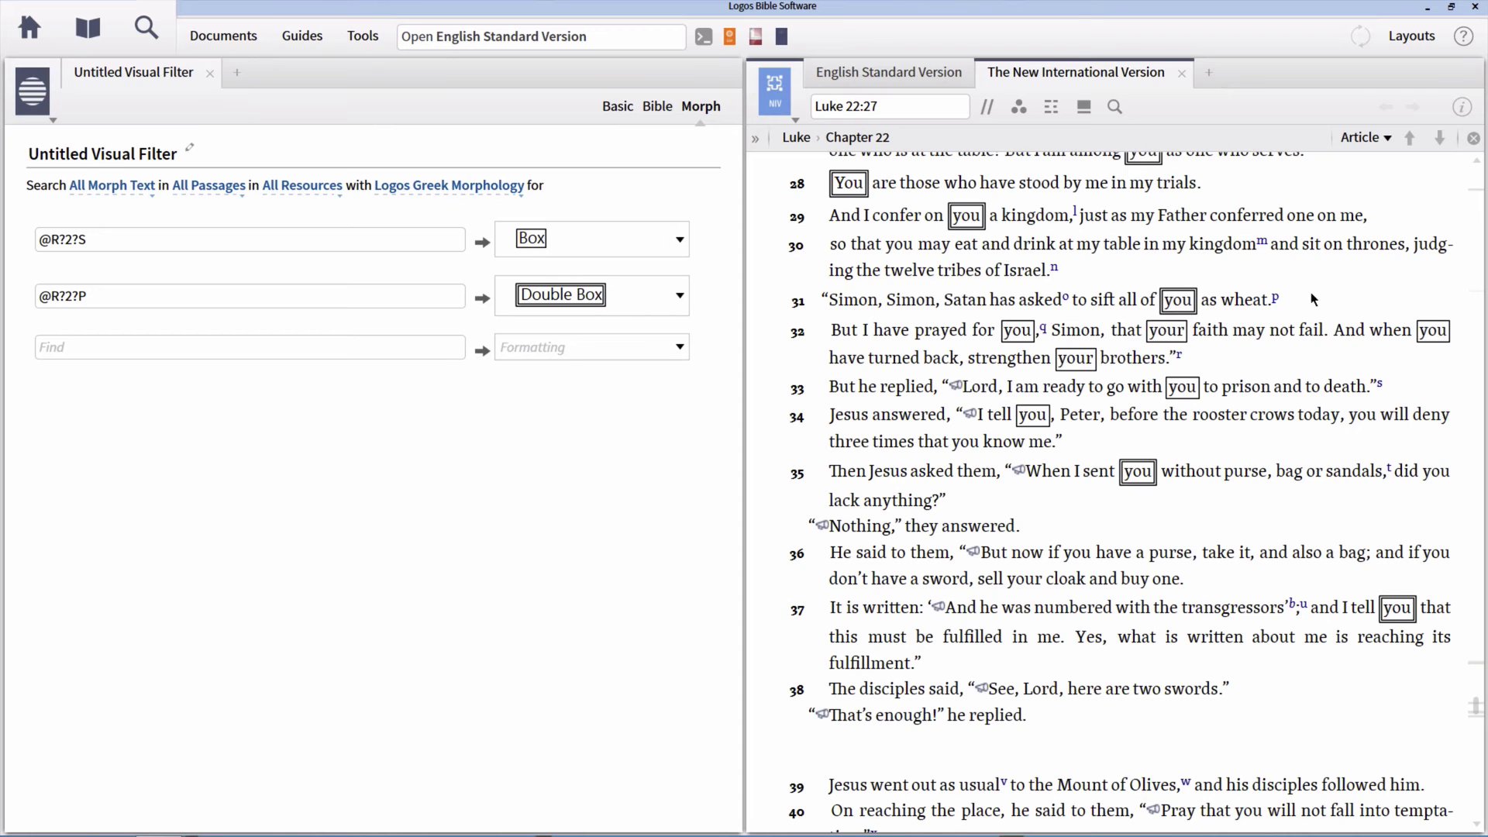
- Replace the Untitled Visual Filter title with 'Second Person Pronoun VF'
click(117, 157)
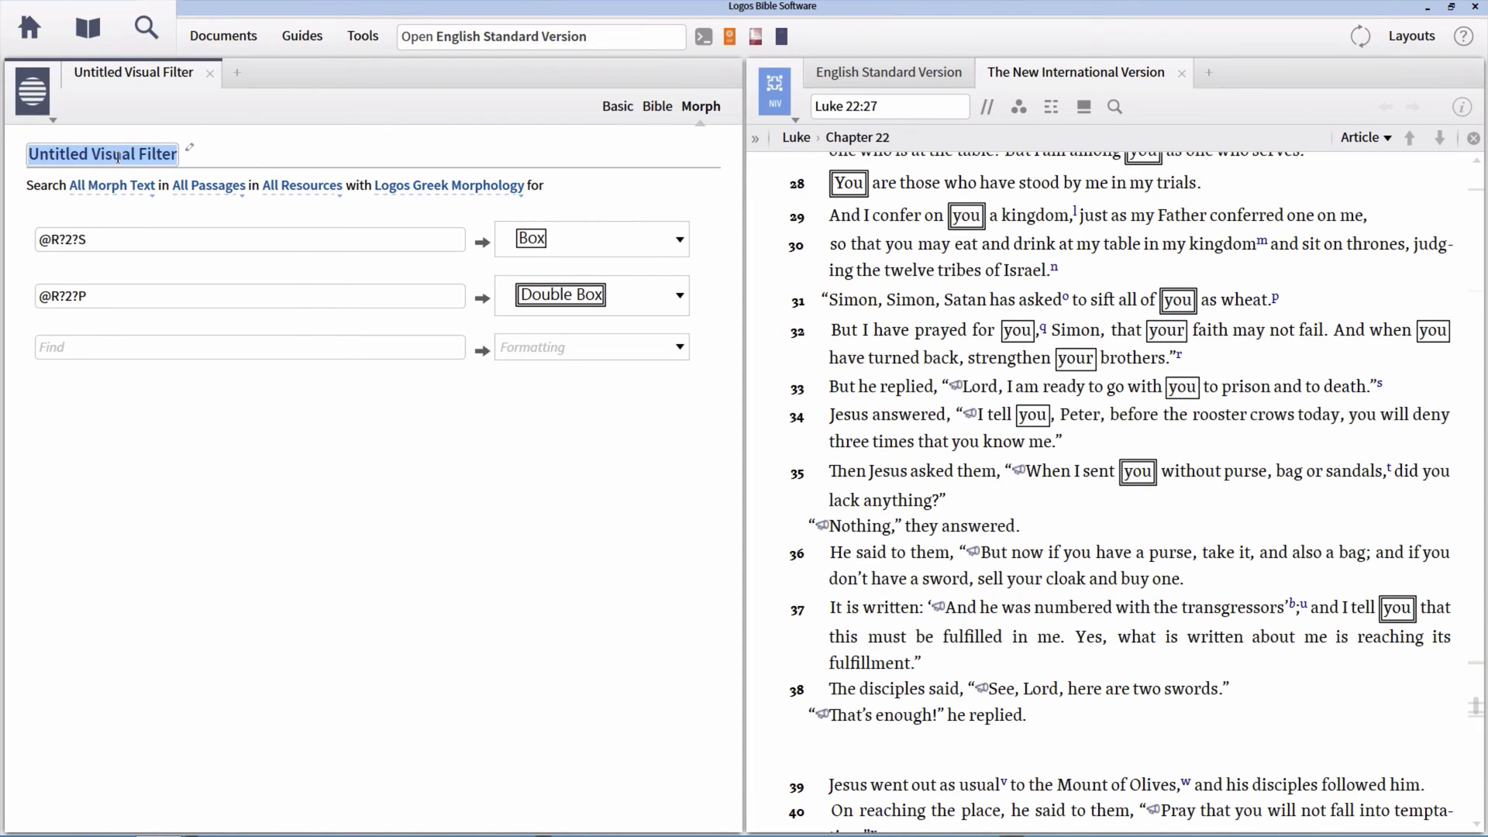
text(Second PErson)
key(BackSpace)
key(BackSpace)
key(BackSpace)
text(erson Preo)
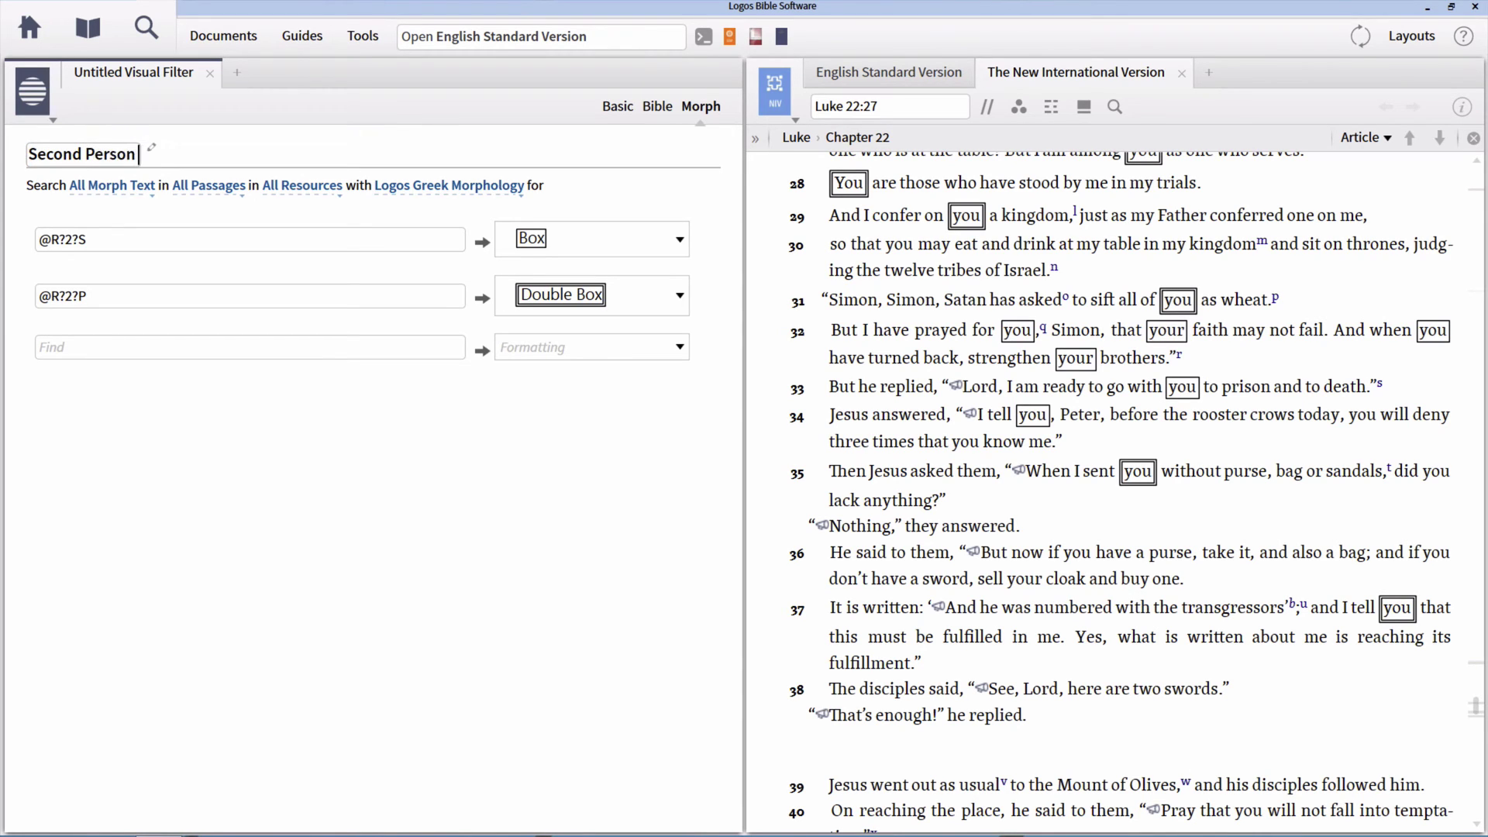
key(BackSpace)
key(BackSpace)
text(onoun VF)
key(Return)
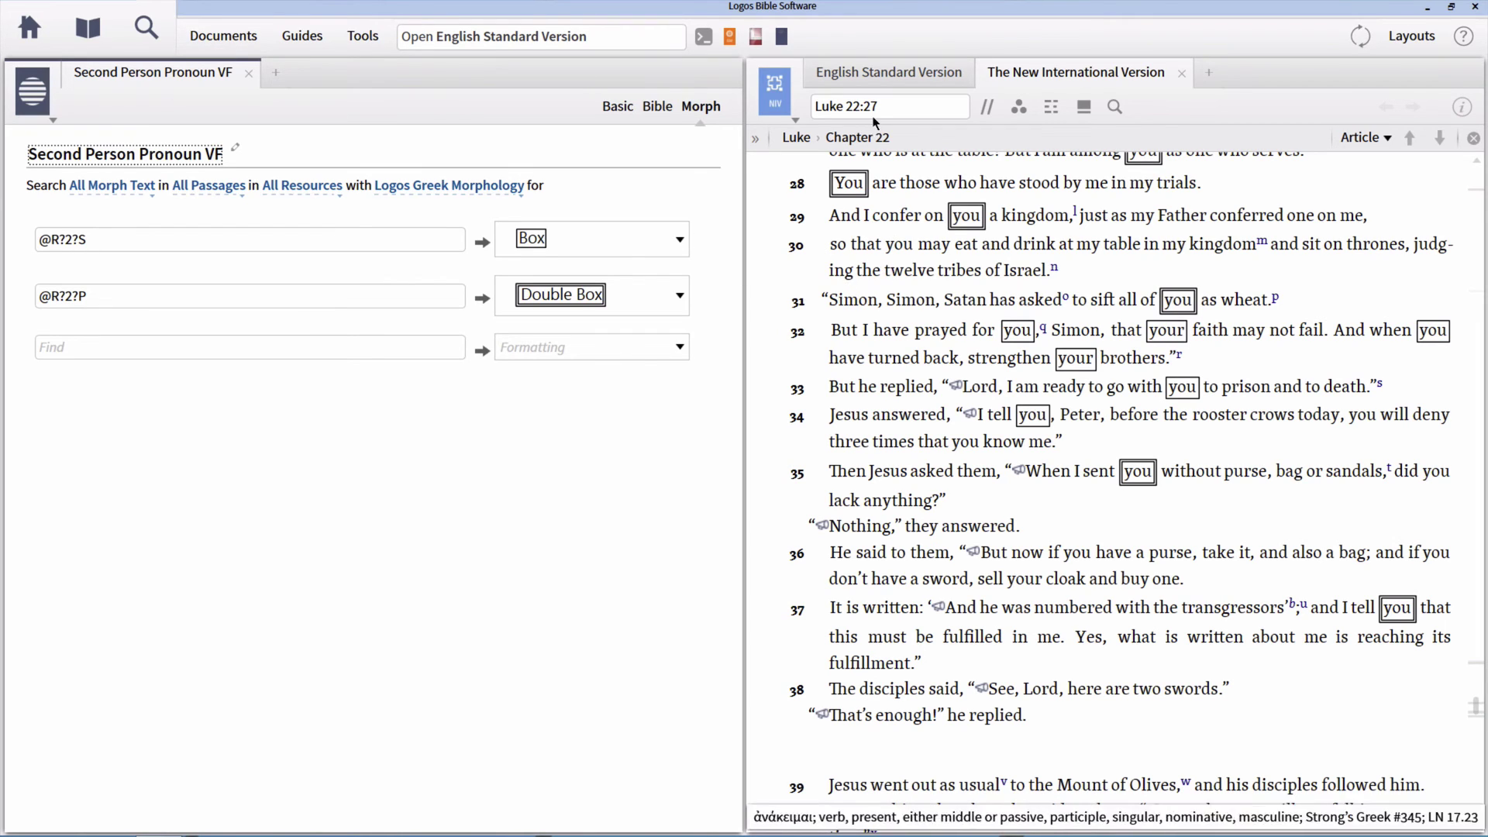
- Return to the ESV and toggle Second Person Pronoun VF off and back on
click(876, 83)
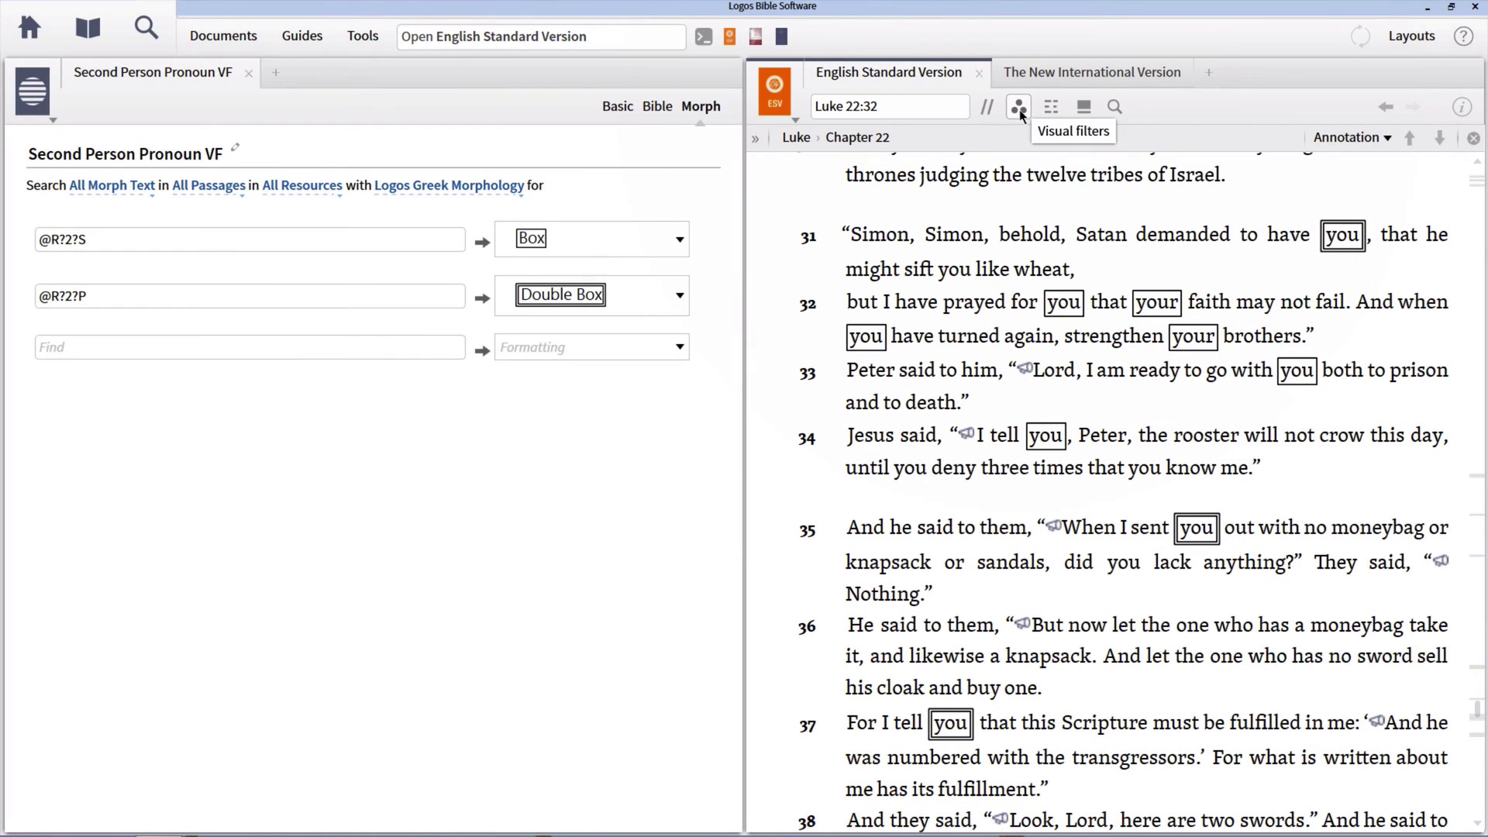
click(1020, 109)
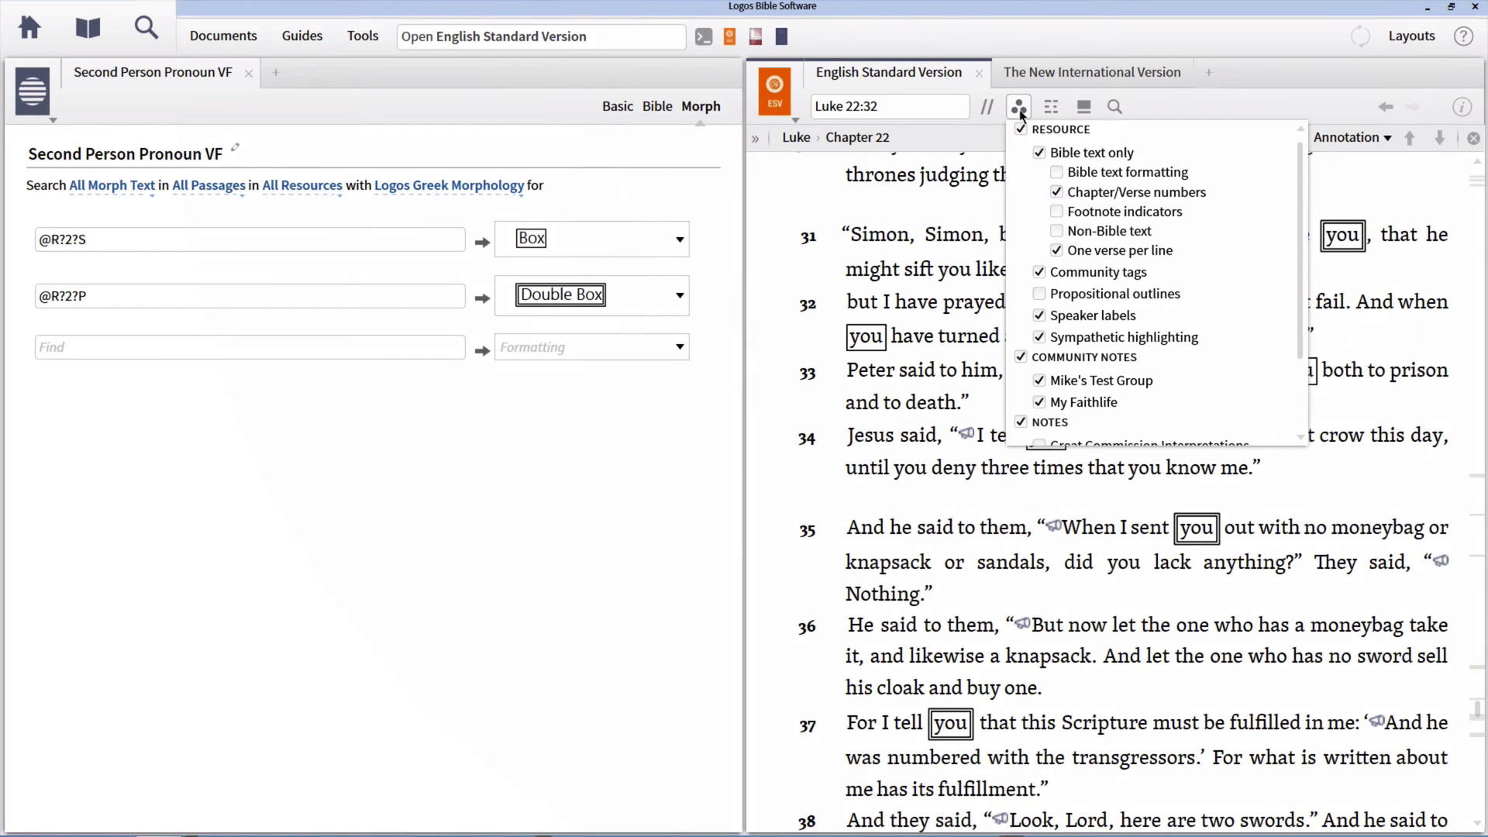
scroll(1294, 193, down, 1)
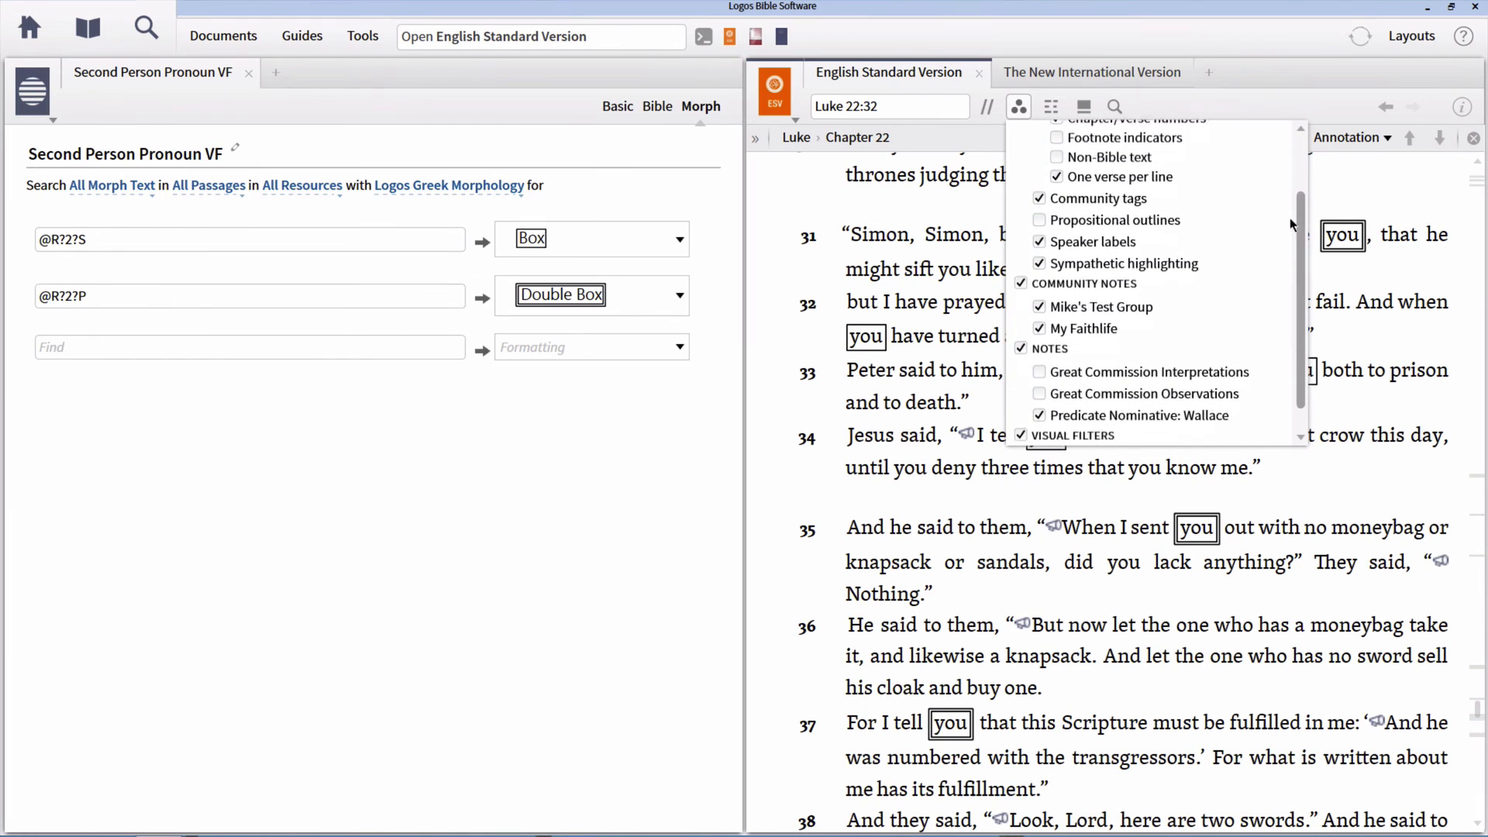
scroll(1293, 232, down, 1)
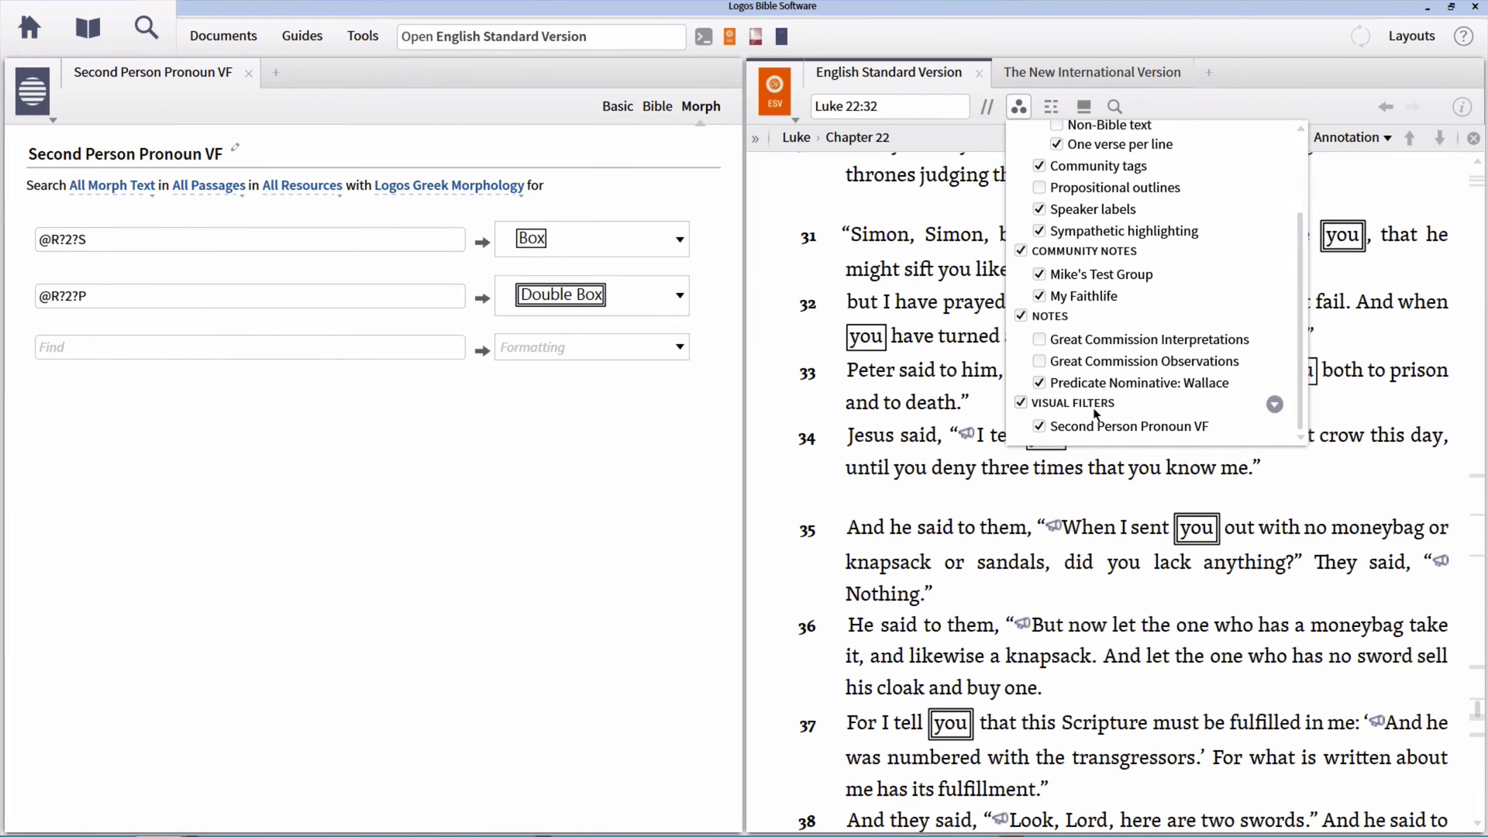
click(1040, 426)
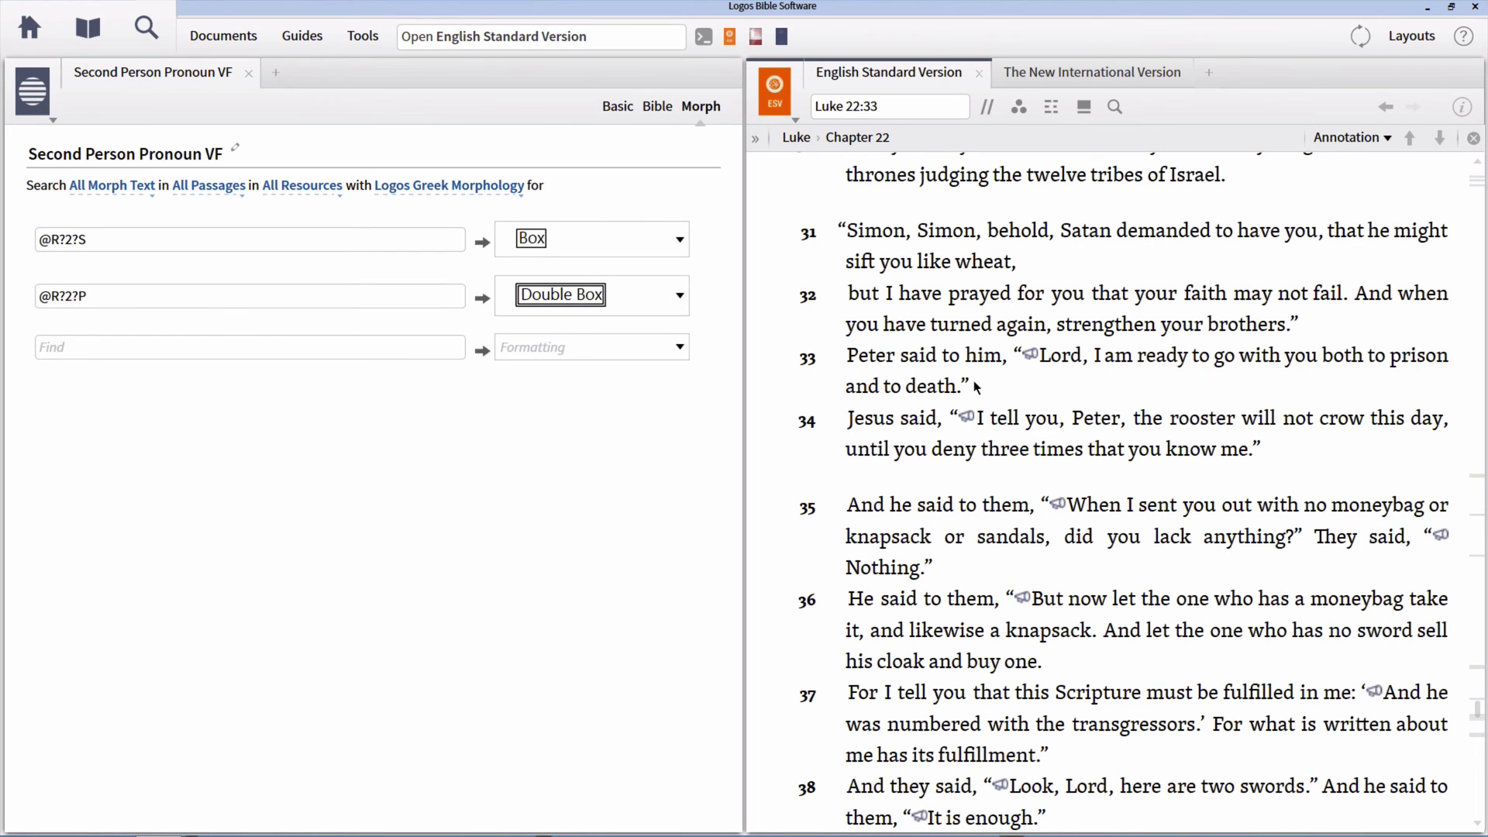
click(1019, 106)
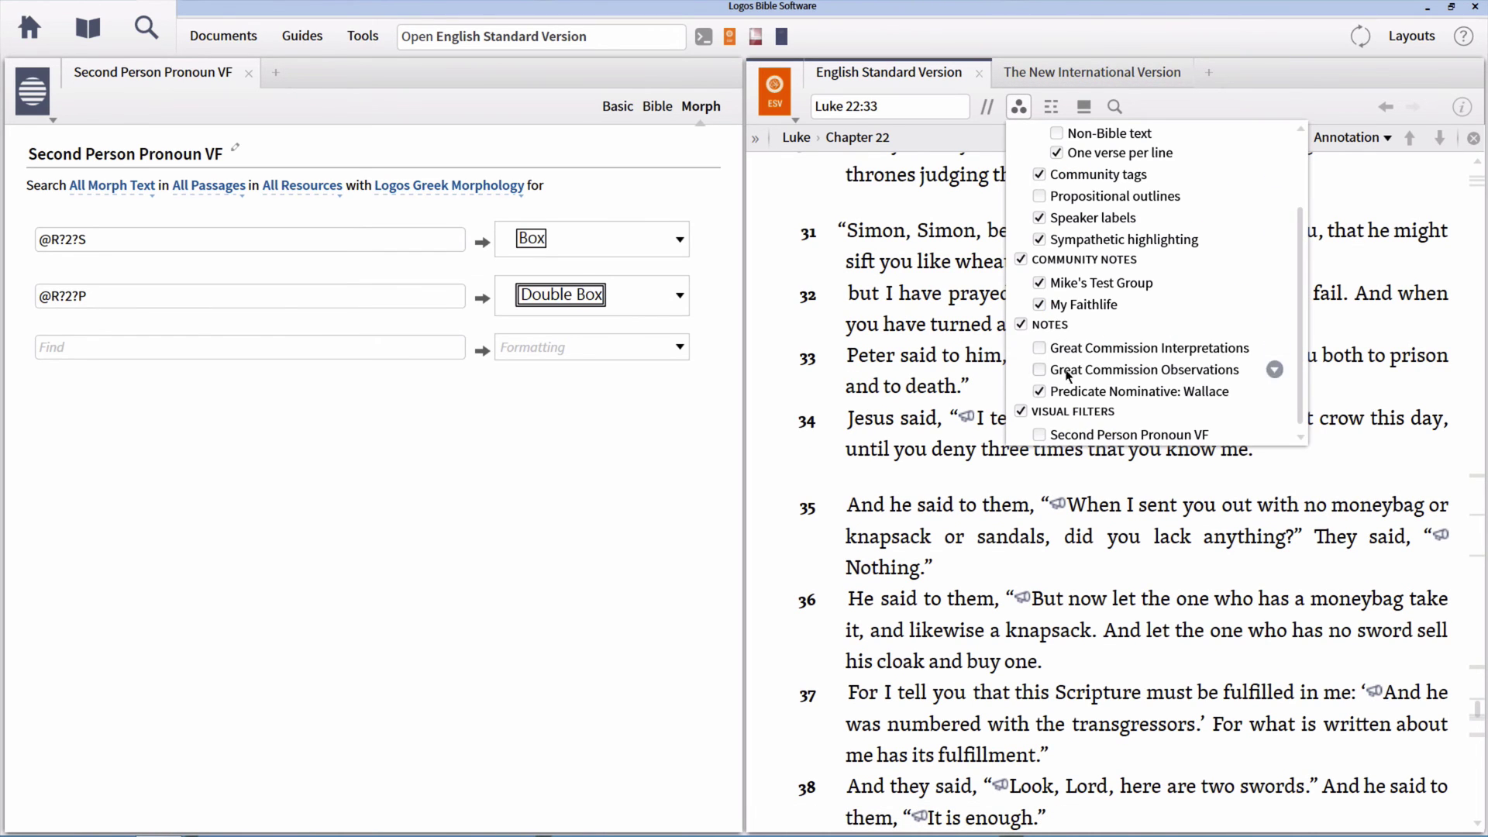
click(1039, 435)
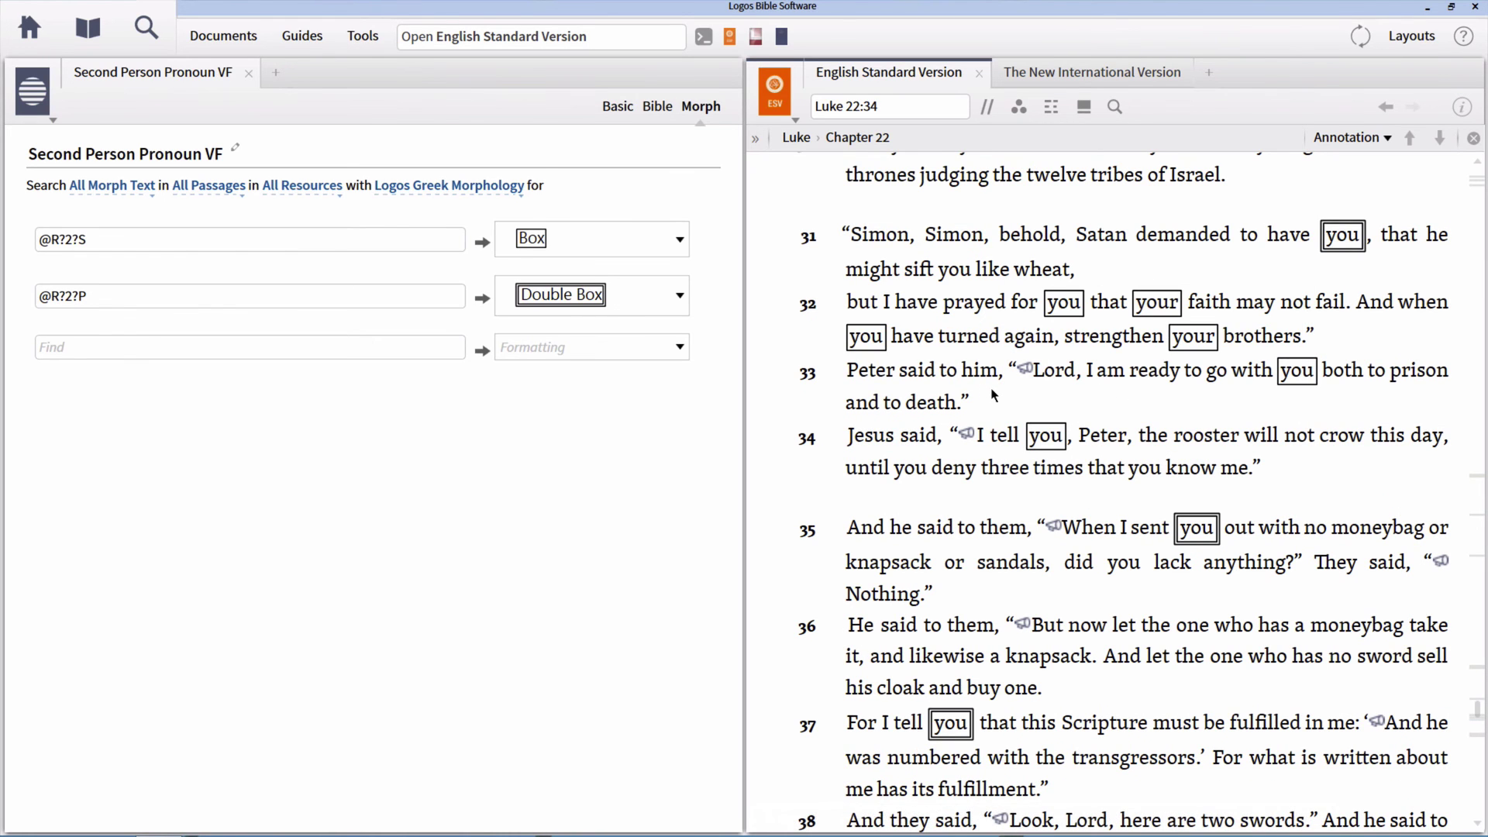